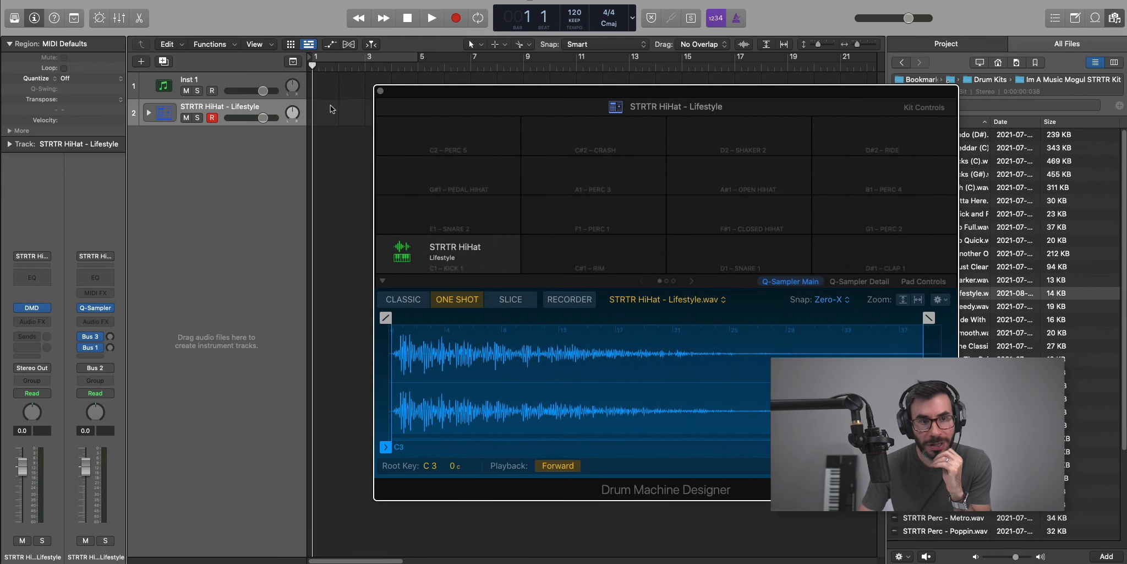
Close the Drum Machine Designer window and create a pattern region at bar 1 on the STRTR HiHat - Lifestyle subtrack
left_click(380, 90)
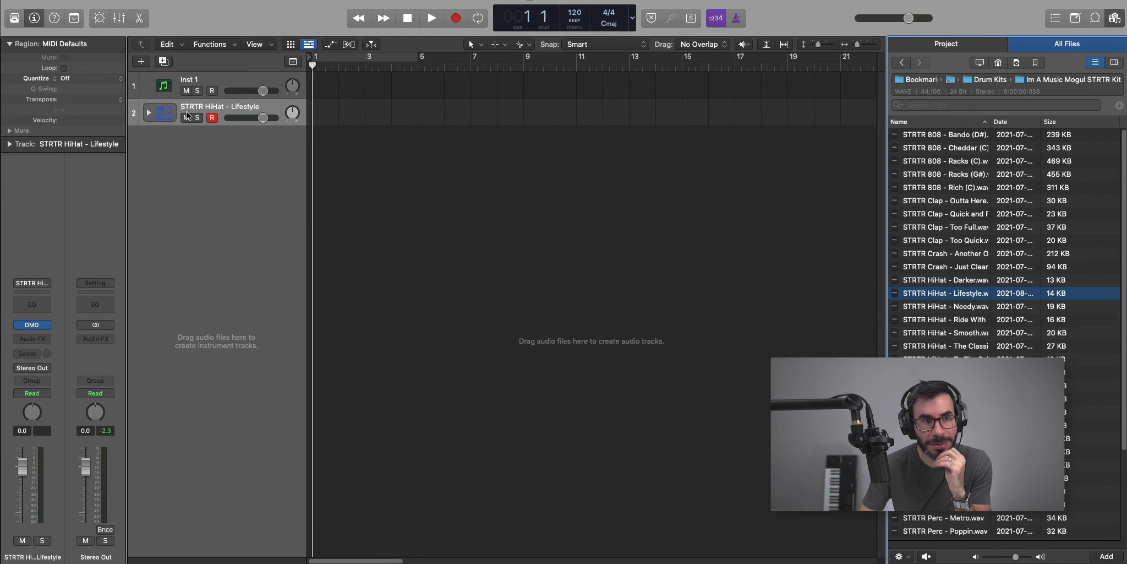
left_click(149, 113)
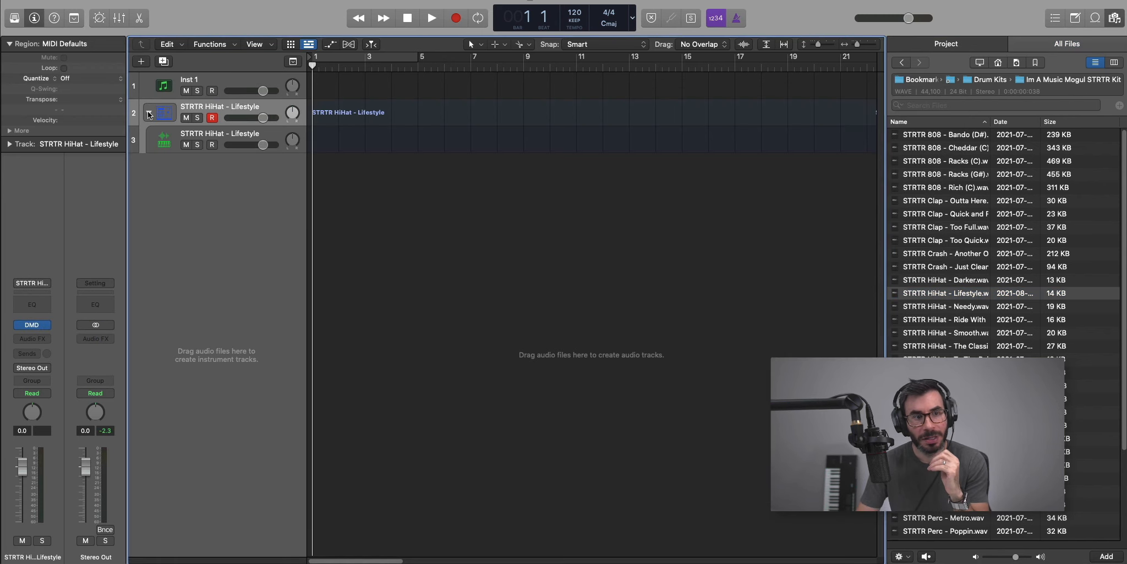
right_click(325, 144)
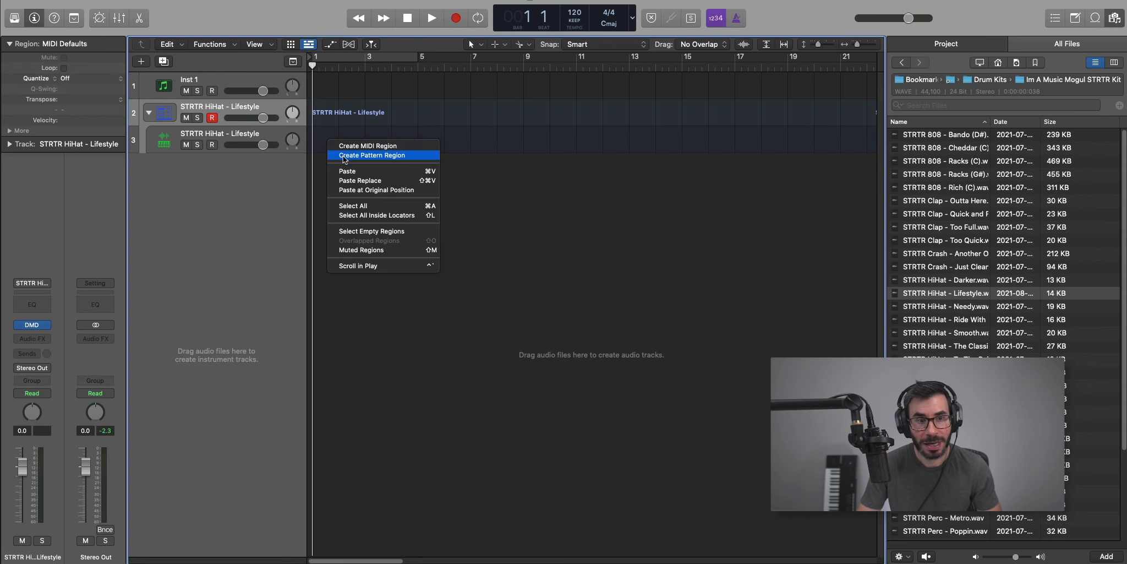
left_click(344, 155)
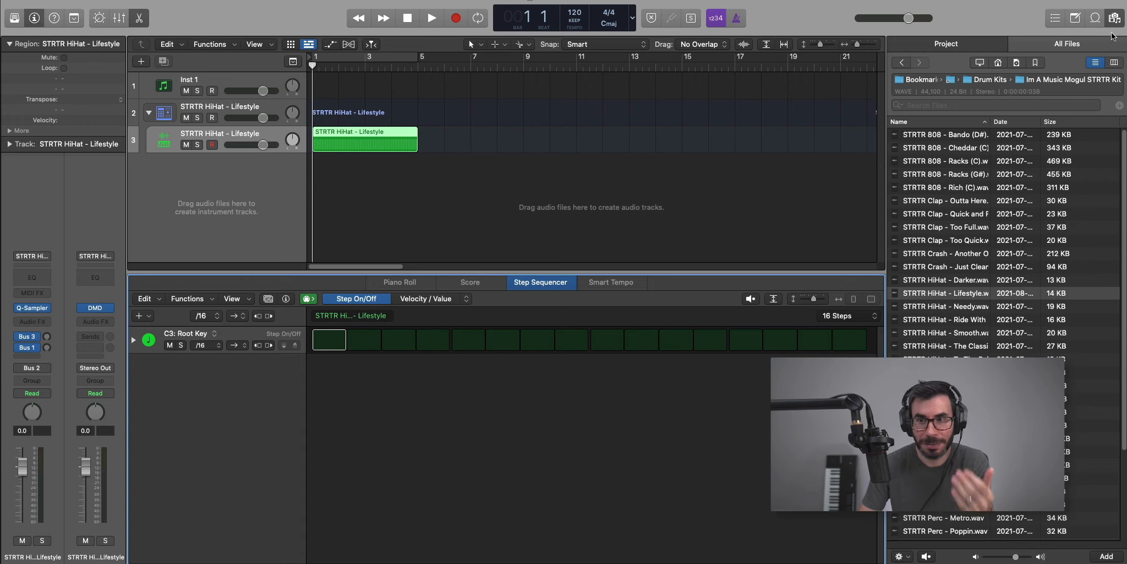
Hide the file browser and enable the cycle range over bars 1 to 5, keeping the hi-hat pattern region selected
key("f")
left_click(382, 55)
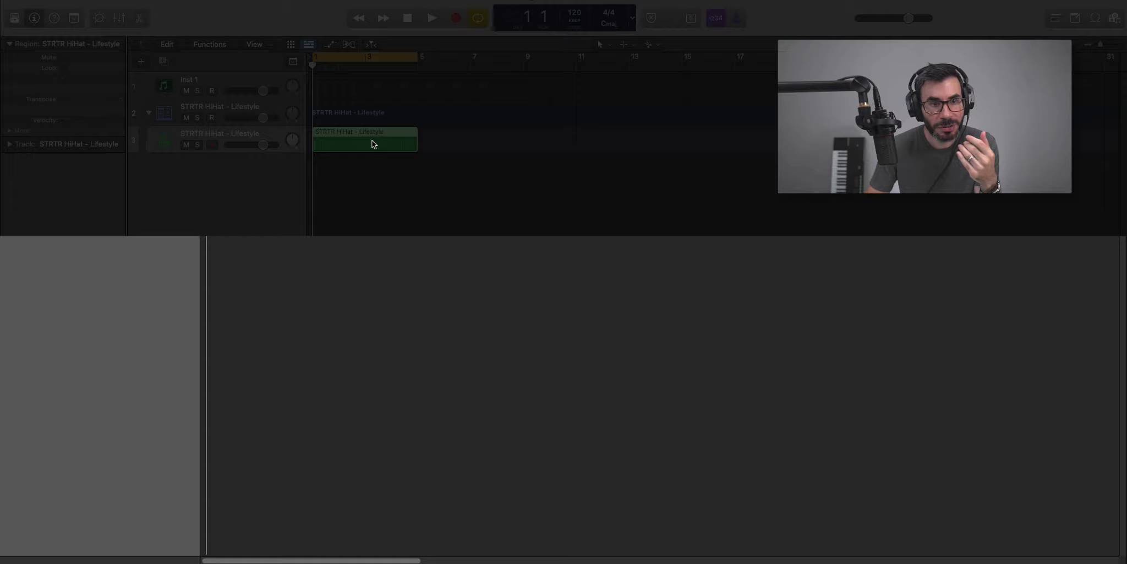
left_click(385, 117)
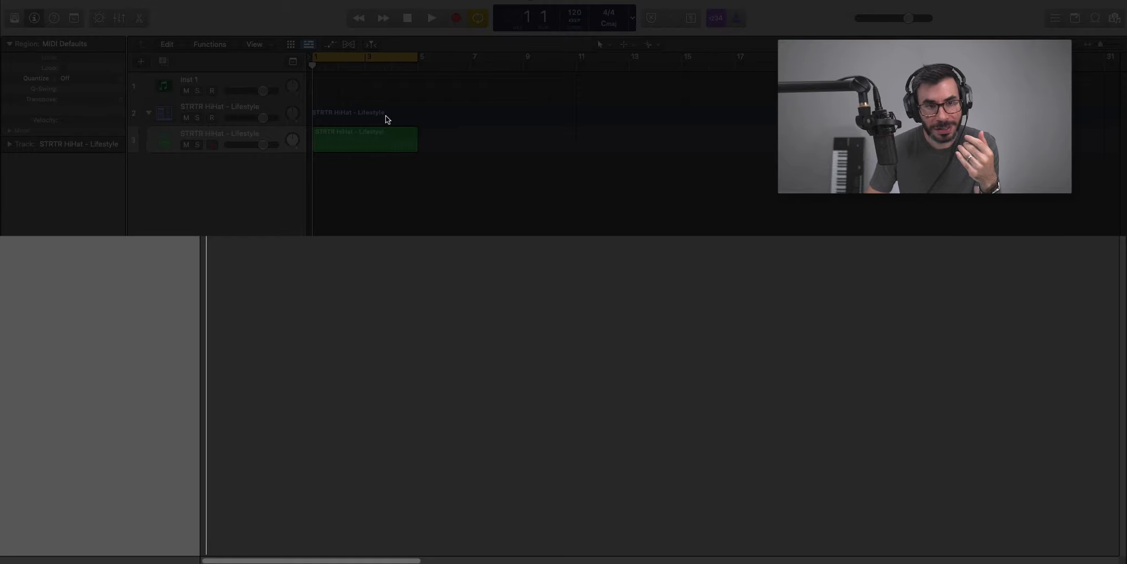
left_click(387, 134)
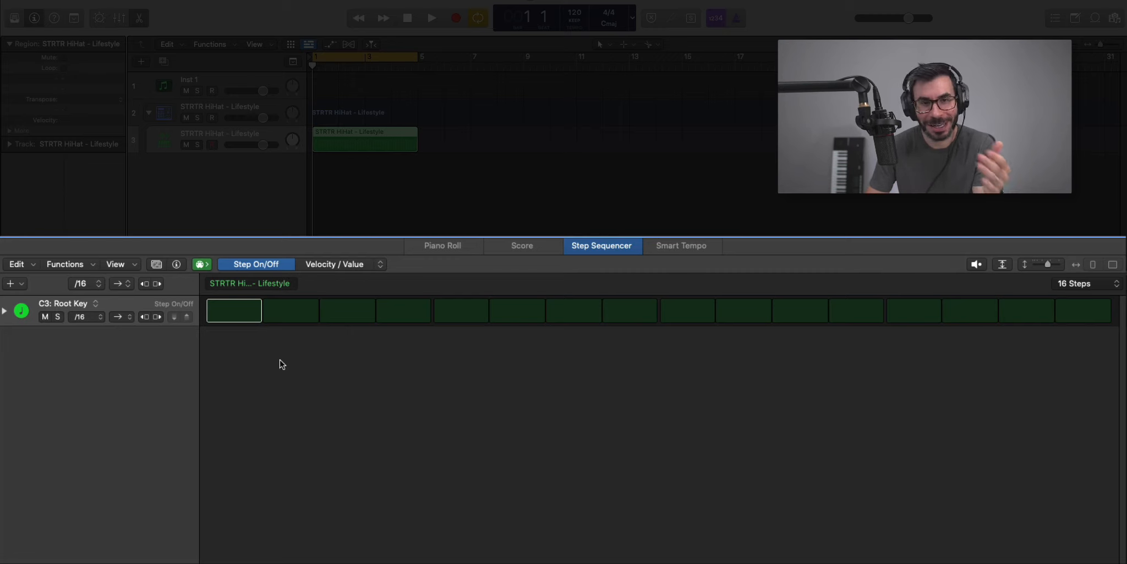
Activate all 16 steps of the hi-hat row, set its step rate to /8, and audition the pattern
left_click_drag(241, 316, 1071, 324)
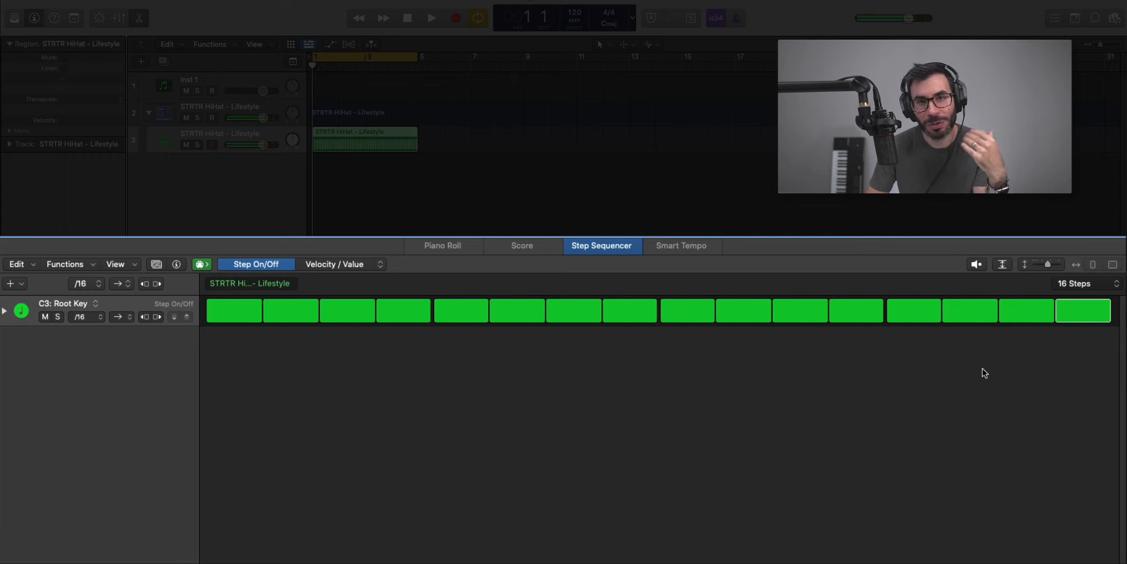
left_click(90, 321)
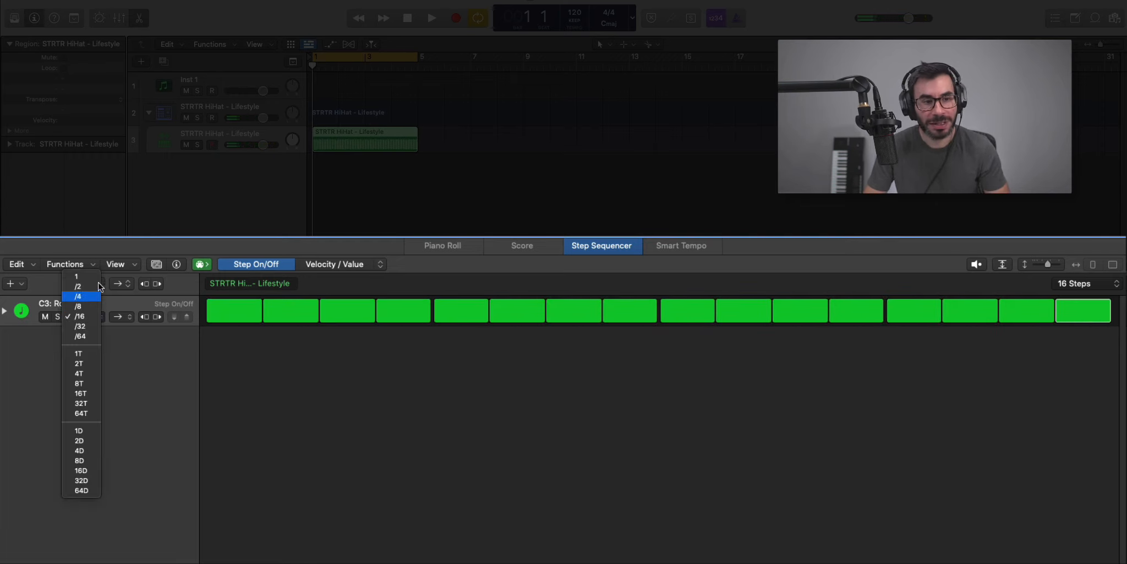
left_click(78, 306)
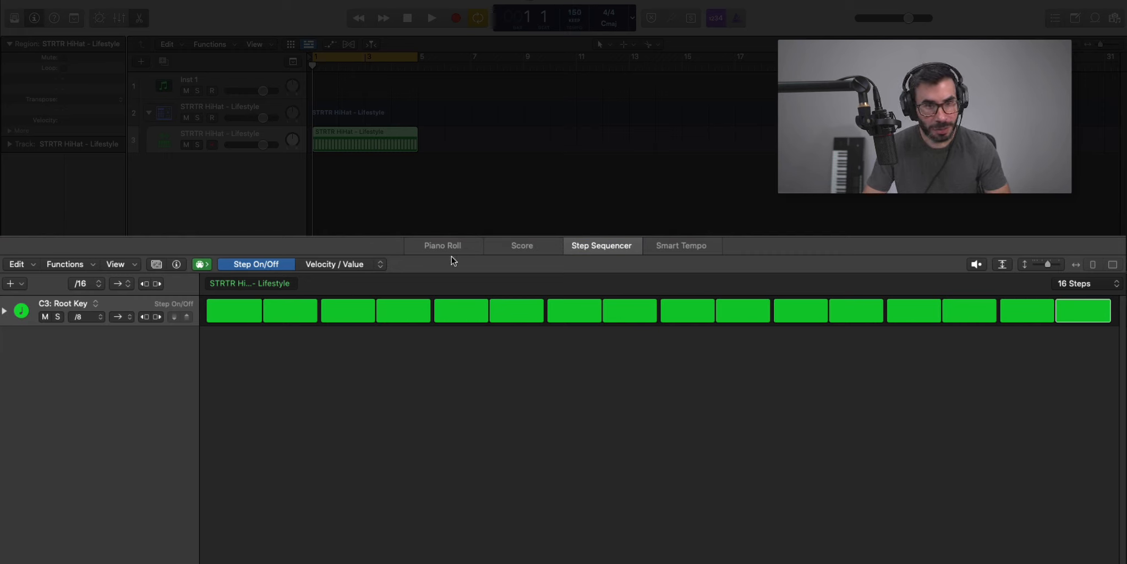
key("space")
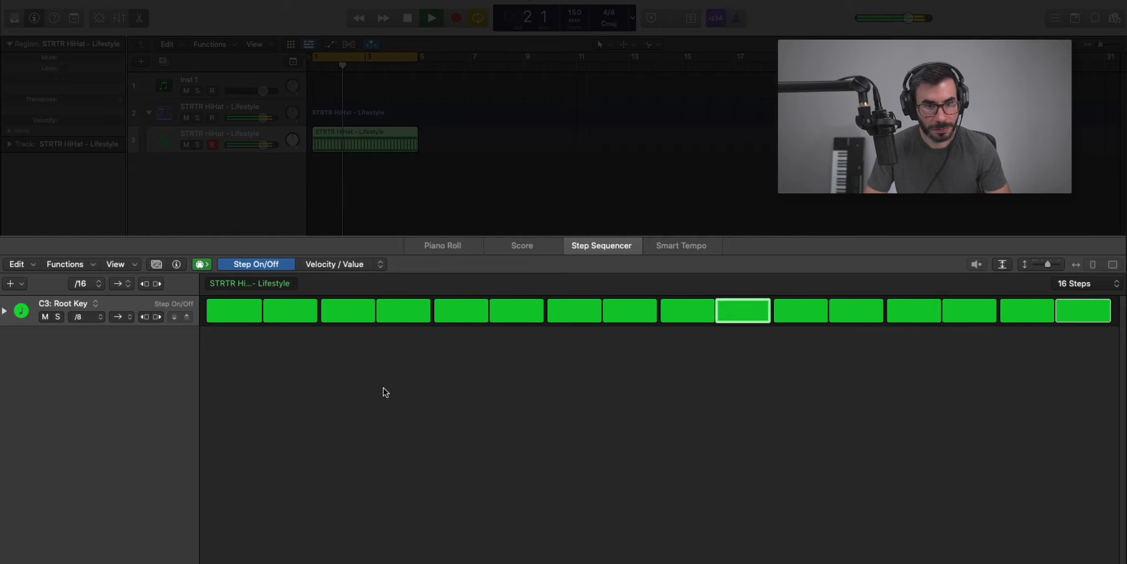
key("space")
Add the STRTR Clap - Quick and Full sample from the file browser to the drum machine and close the instrument window
left_click(1117, 20)
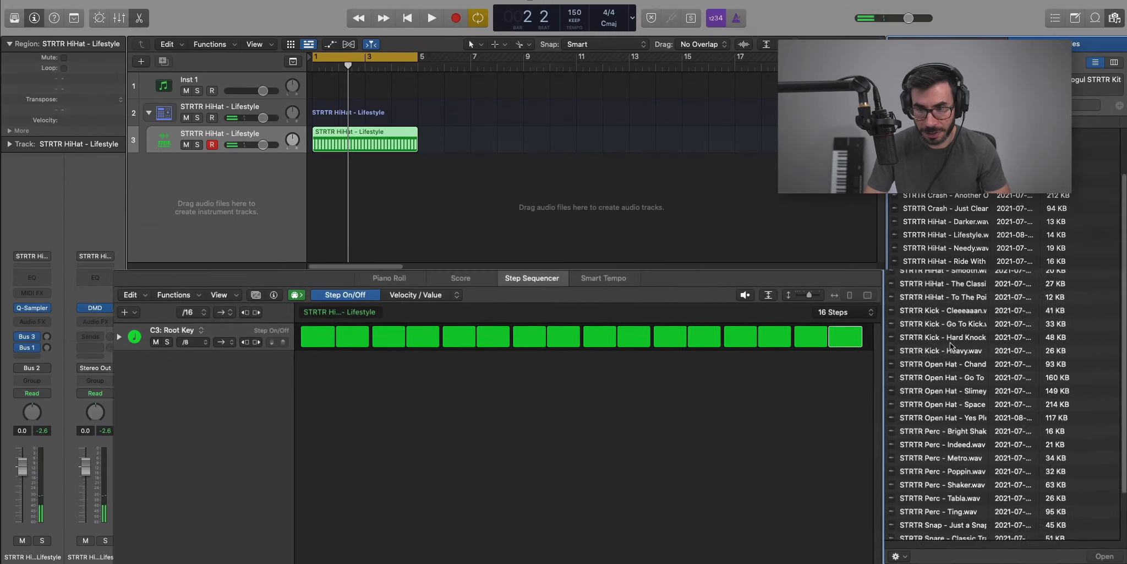
scroll(941, 248, "up", 3)
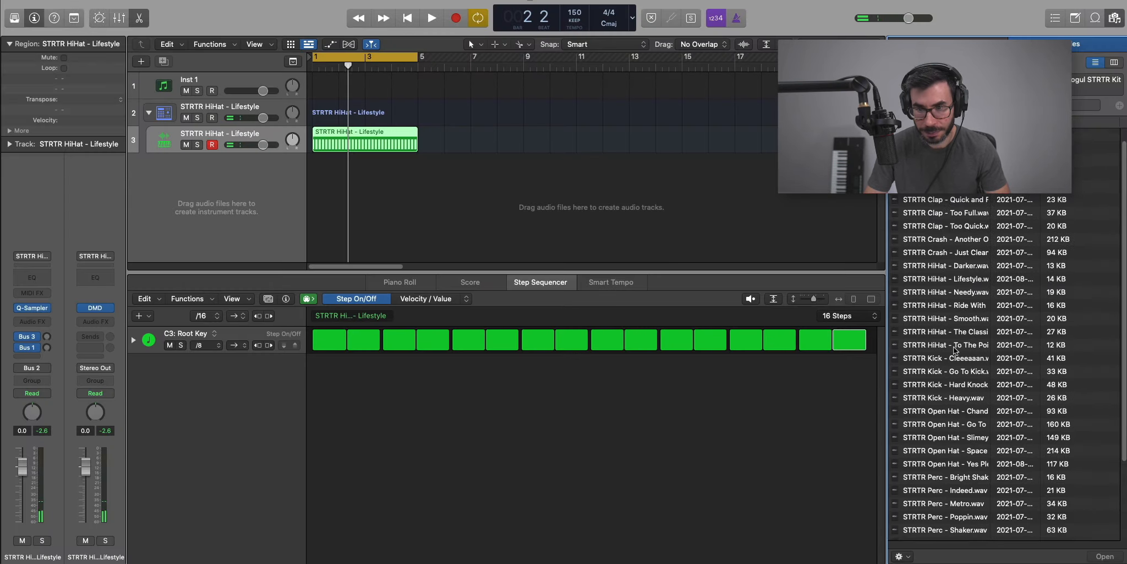
left_click(945, 220)
left_click_drag(945, 222, 242, 130)
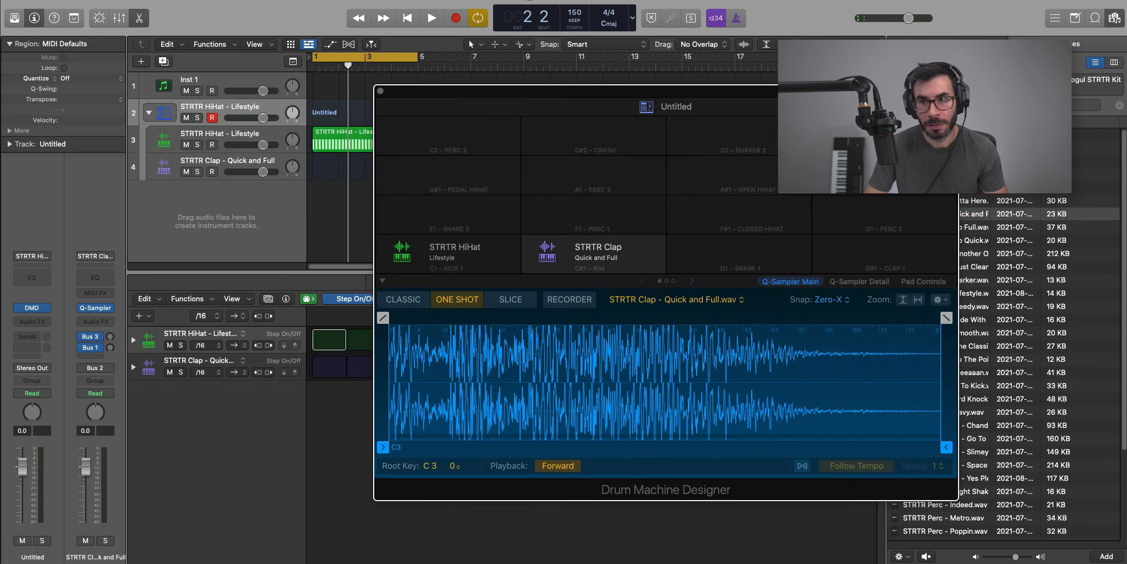
left_click(380, 90)
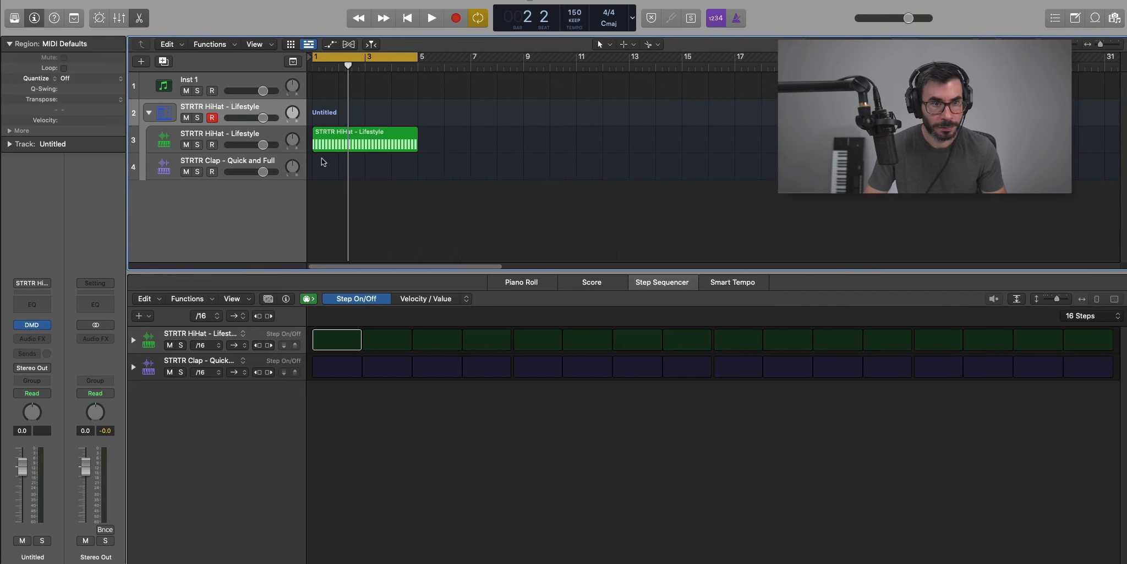
Create a pattern region on the clap subtrack with a hit on step 9, play it, and reopen the hi-hat pattern
right_click(323, 160)
left_click(336, 177)
left_click(738, 340)
key("space")
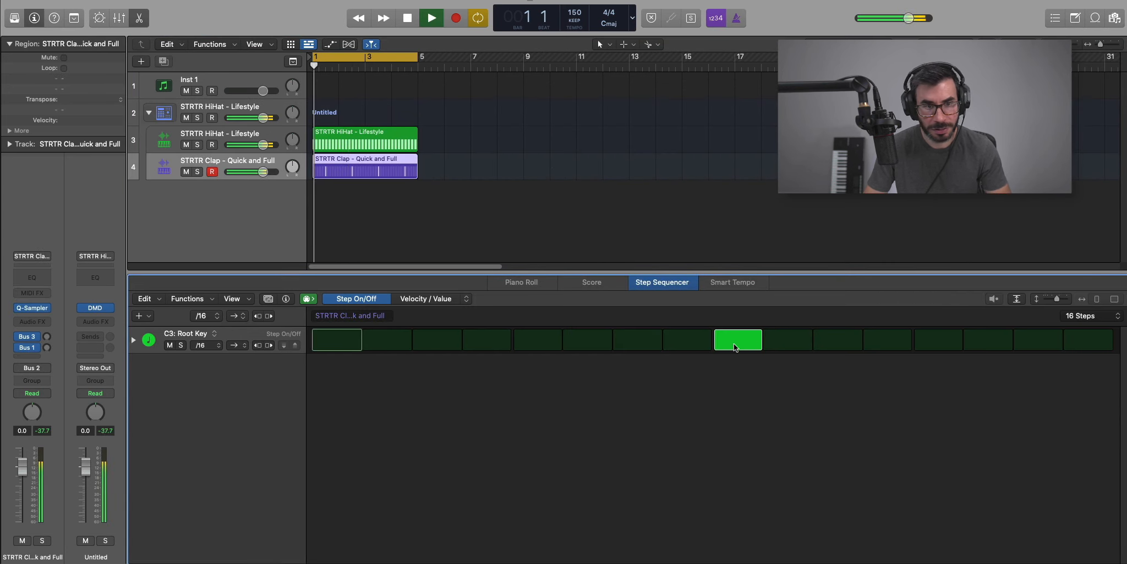
left_click(352, 140)
key("space")
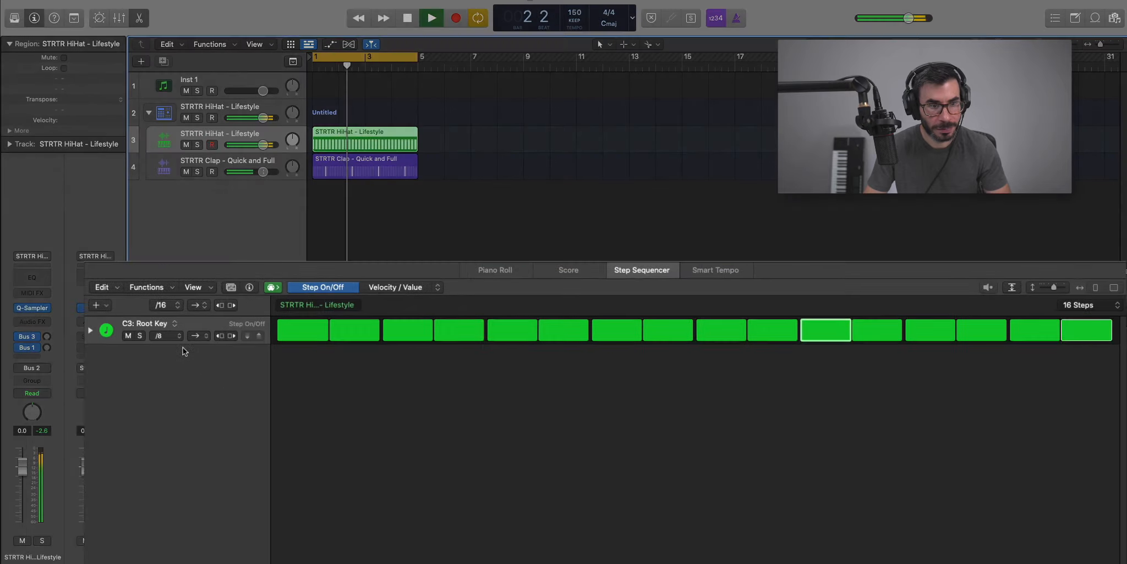
Audition the hi-hat row at a /16 step rate, and return it to /8 for comparison
left_click(205, 345)
left_click(81, 326)
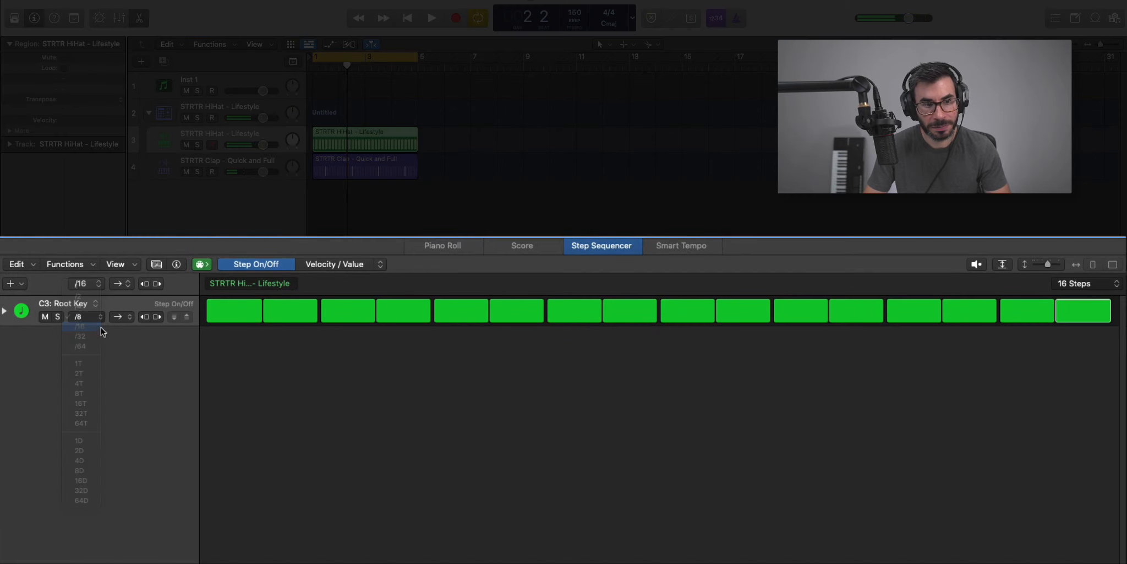
key("space")
key("space")
left_click(82, 317)
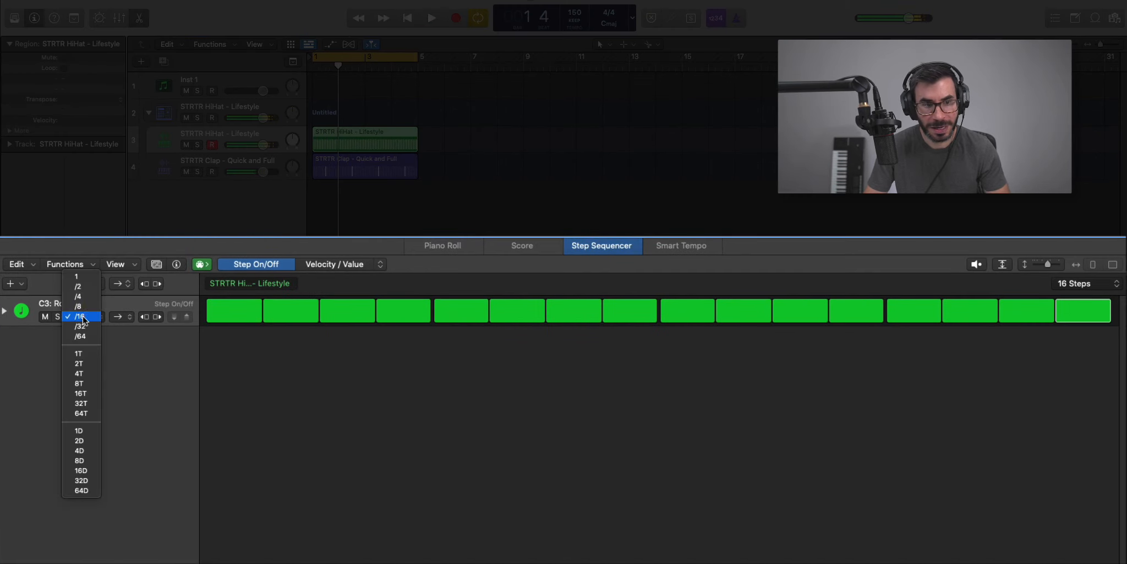
left_click(82, 306)
key("space")
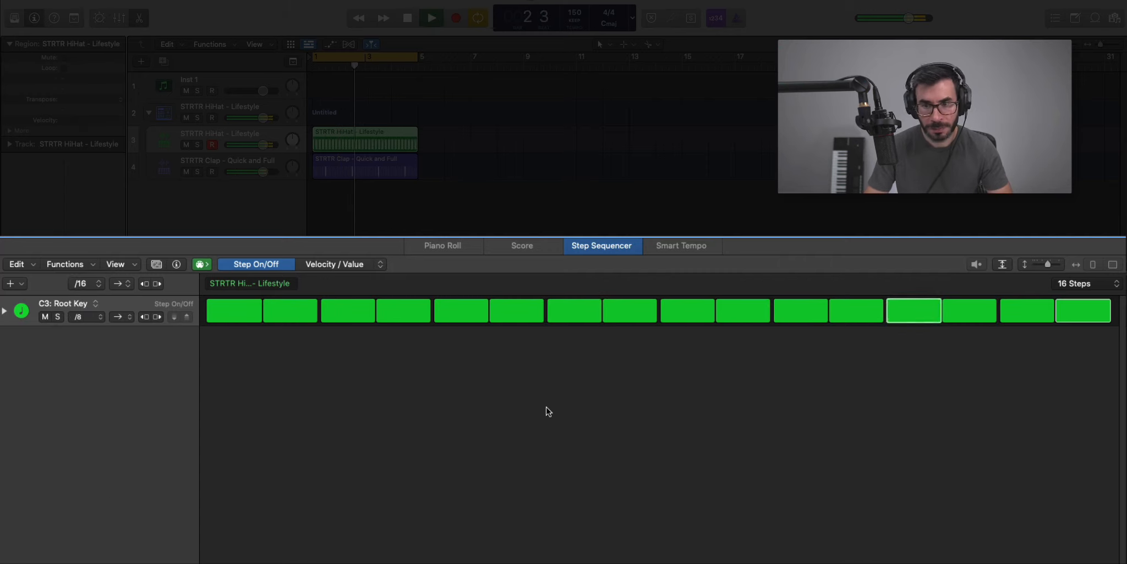
key("space")
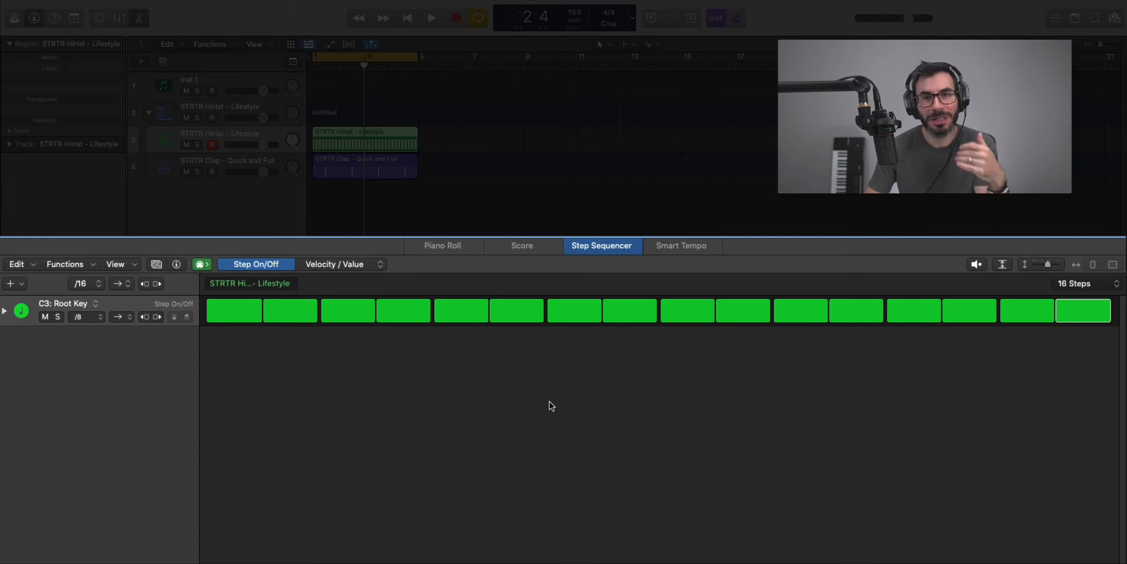
Examine the step sequencer's available edit modes and return to Step On/Off editing
left_click(380, 264)
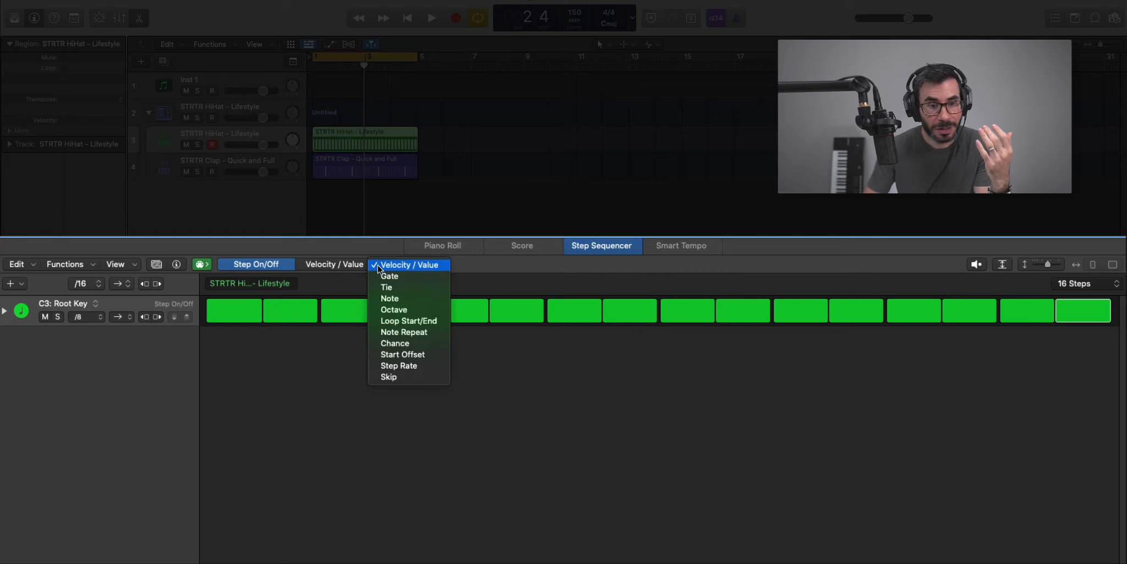
left_click(318, 275)
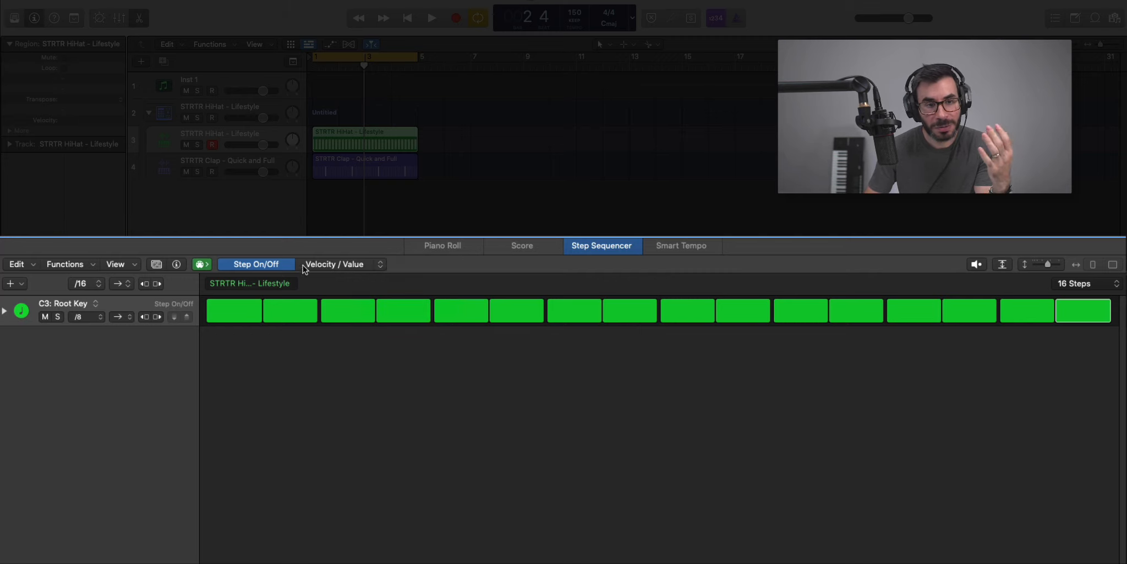
left_click(277, 266)
left_click(275, 265)
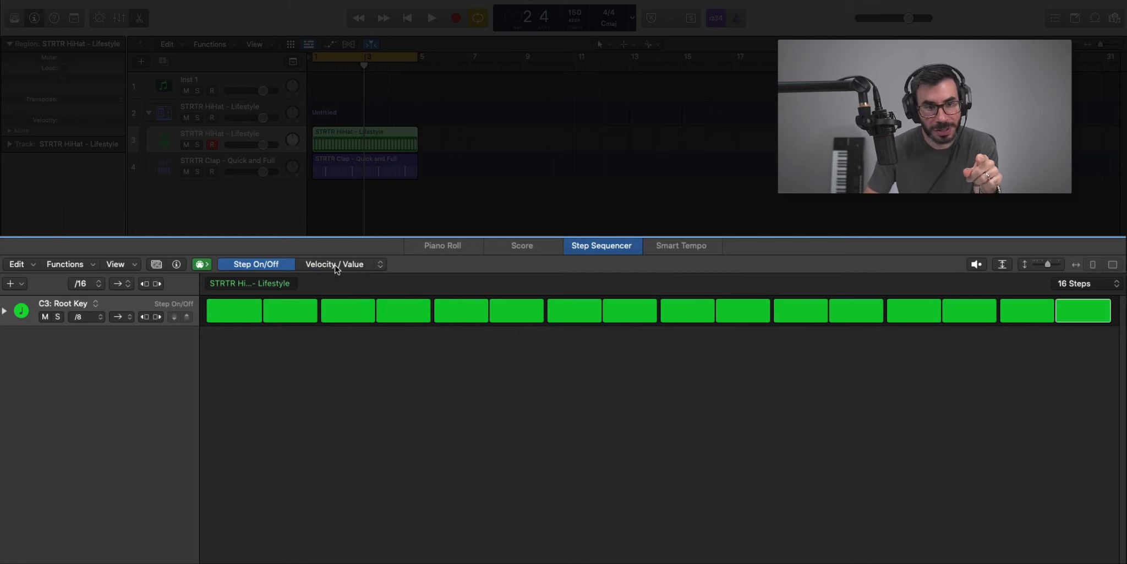
left_click(335, 266)
left_click(265, 264)
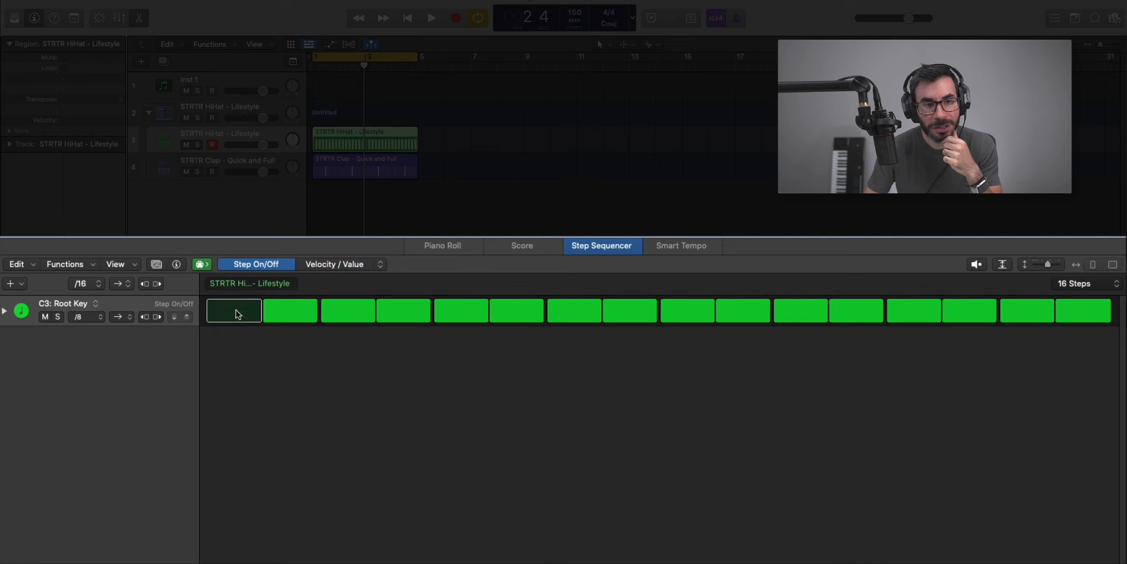
Try switching several of the first five hi-hat steps off and back on
left_click(292, 312)
left_click(359, 311)
left_click(455, 313)
left_click(353, 312)
left_click(412, 312)
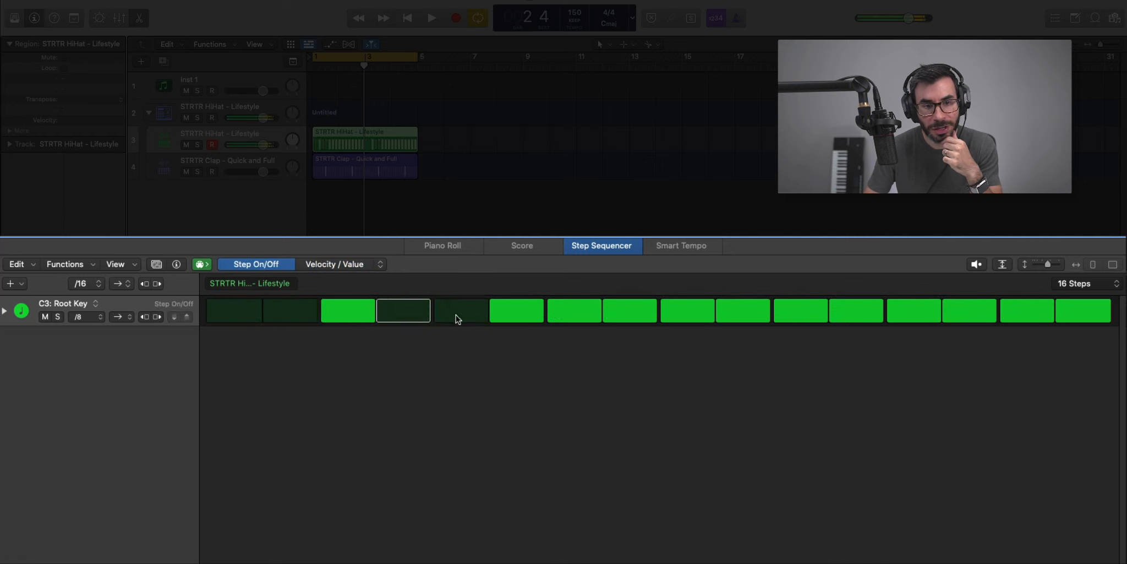
left_click_drag(456, 315, 389, 314)
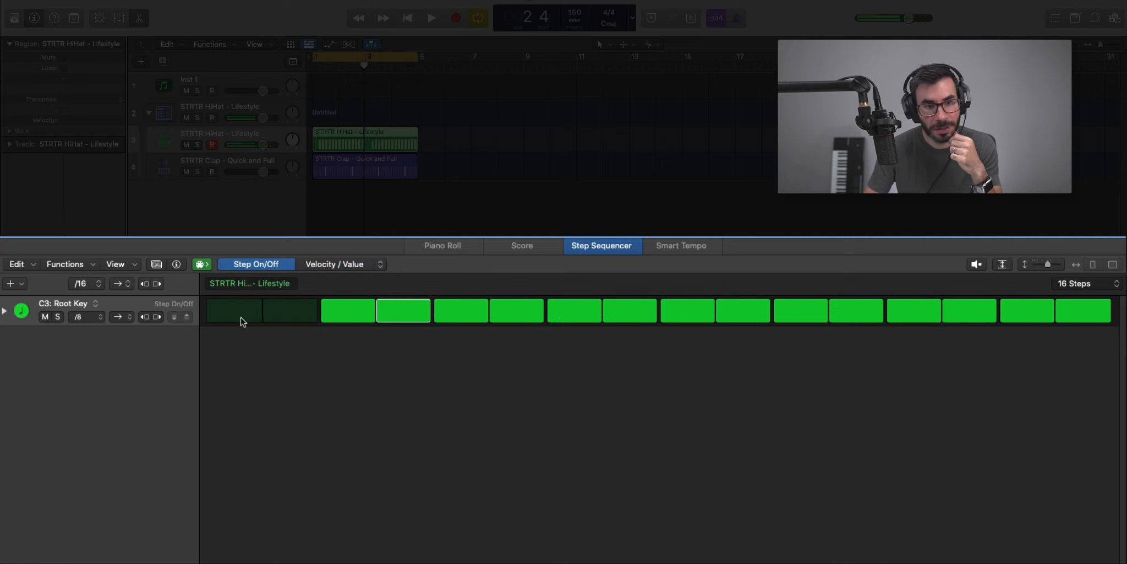
left_click_drag(241, 317, 277, 311)
Review the Velocity / Value edit mode and switch the step editing mode to Note Repeat
left_click(335, 264)
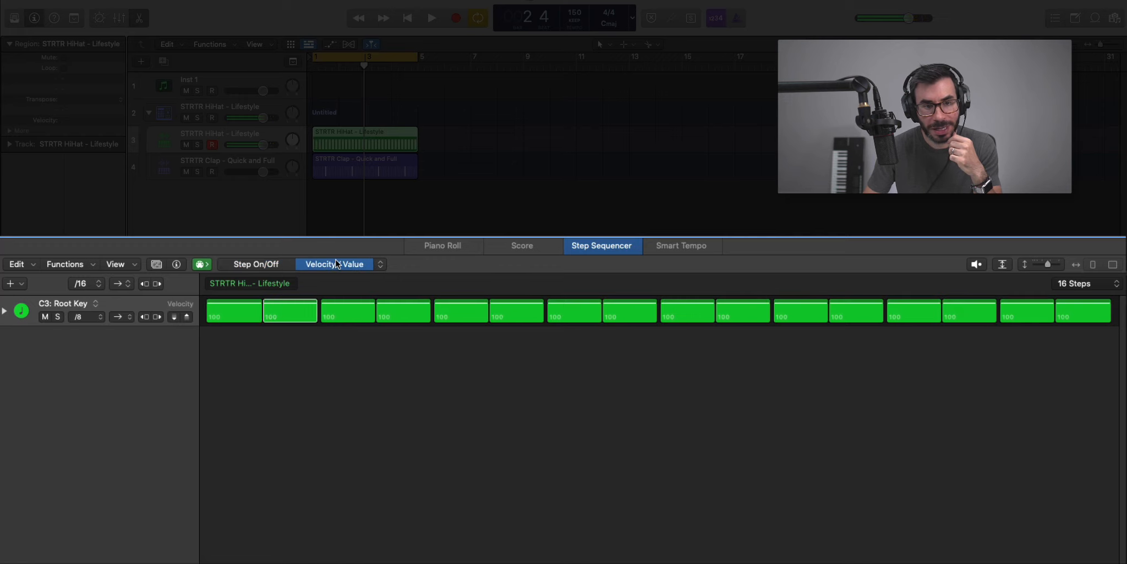
left_click(381, 265)
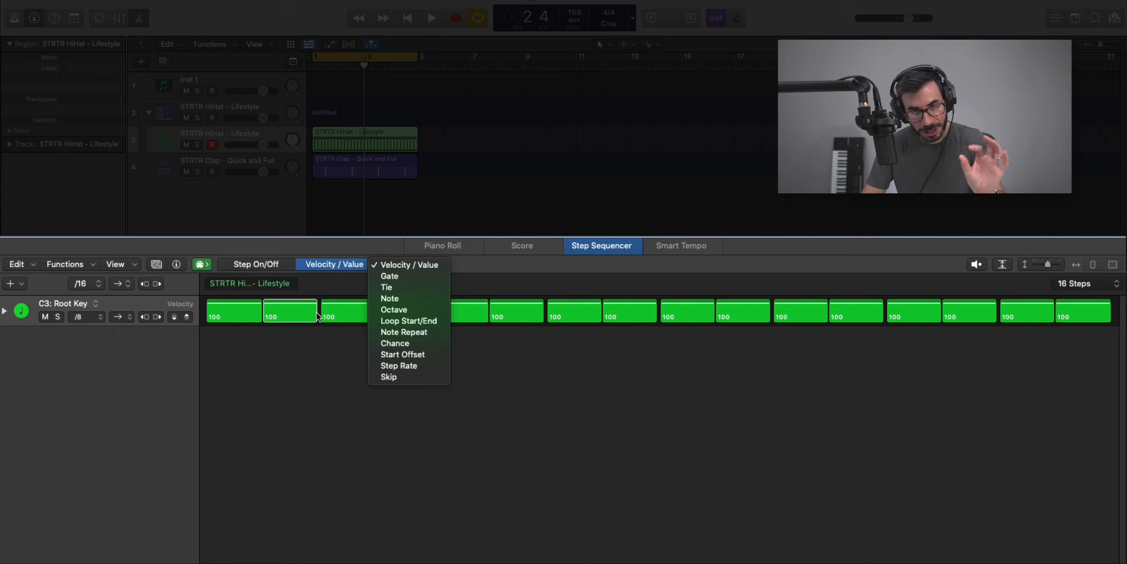
left_click(533, 413)
left_click(375, 265)
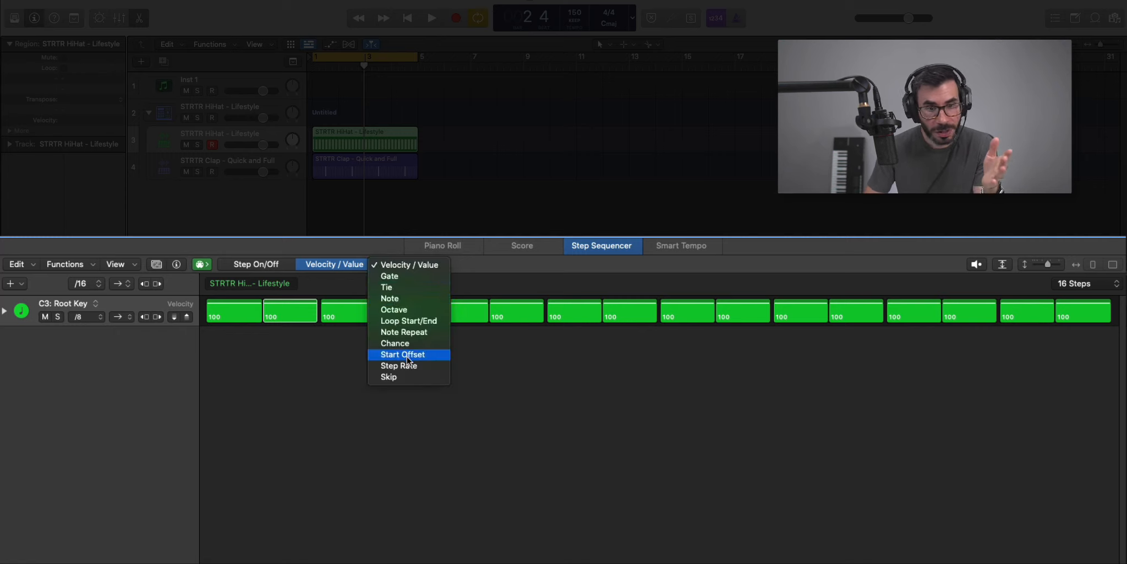
left_click(410, 332)
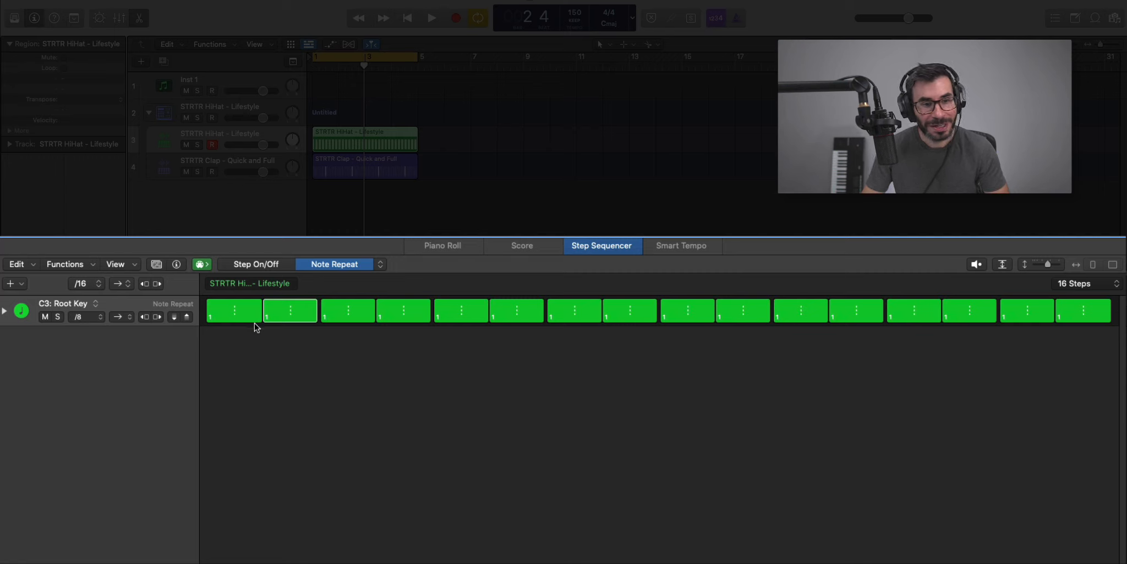
Set the note repeat of the first hi-hat step to 2 and audition the pattern
left_click_drag(244, 312, 243, 323)
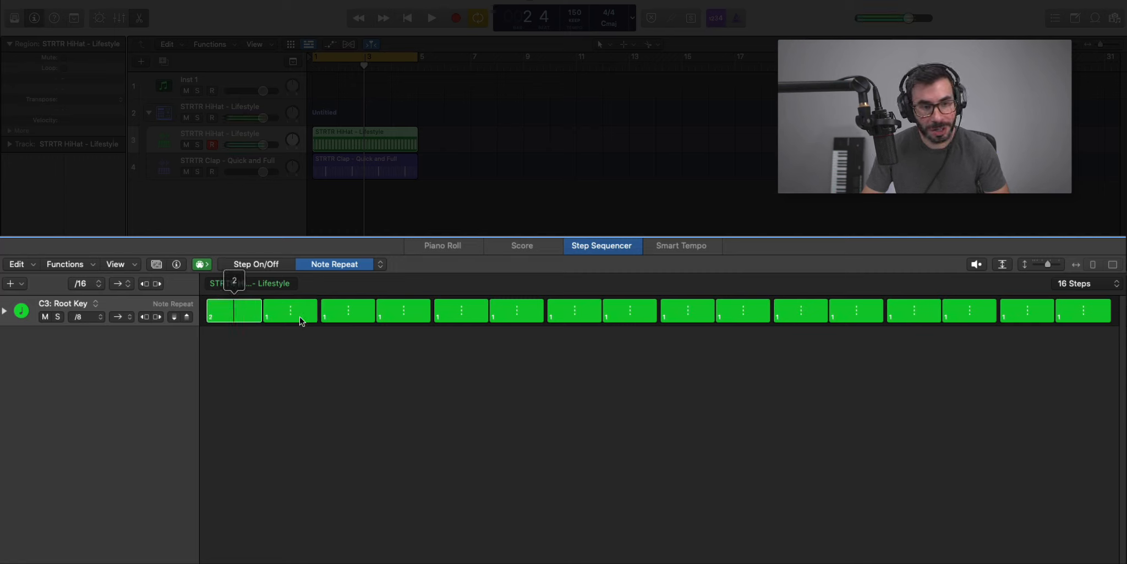
key("space")
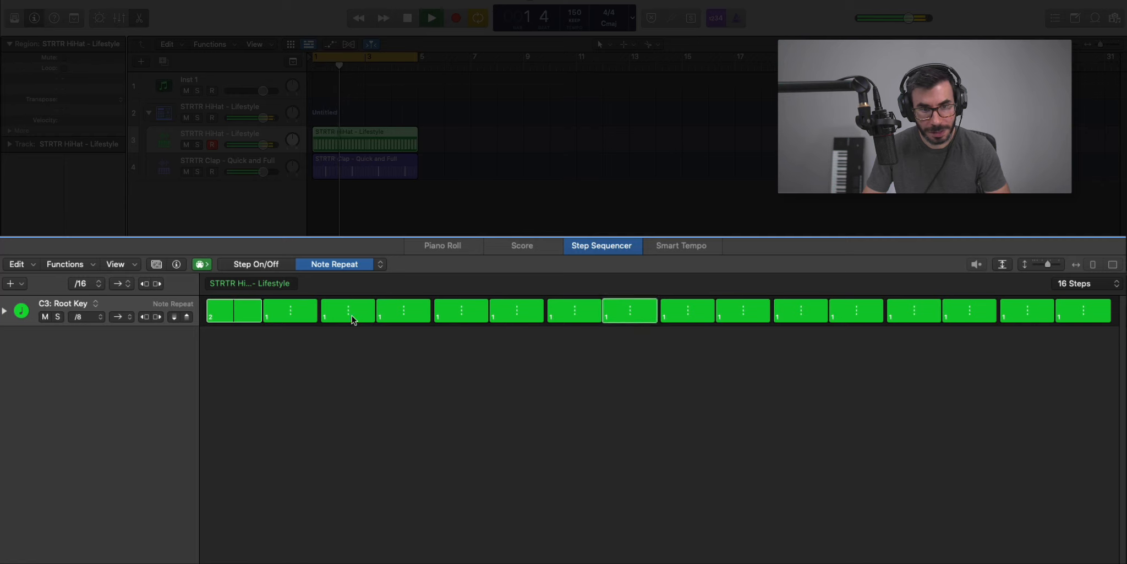
key("space")
Set the note repeat of the third hi-hat step to 3 and play the pattern
left_click_drag(352, 316, 352, 313)
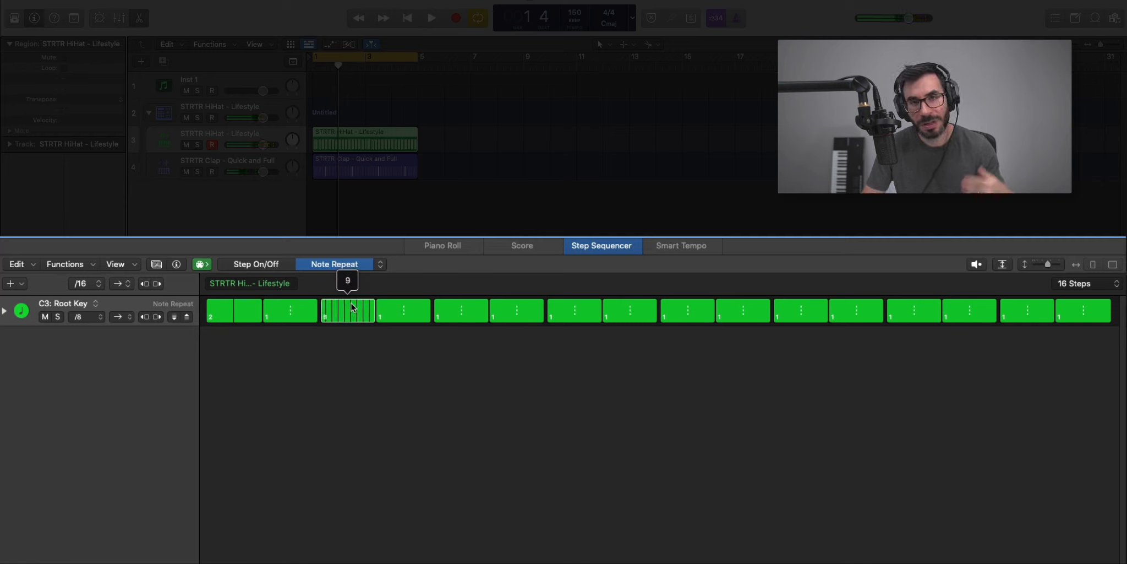
left_click_drag(348, 316, 348, 314)
key("space")
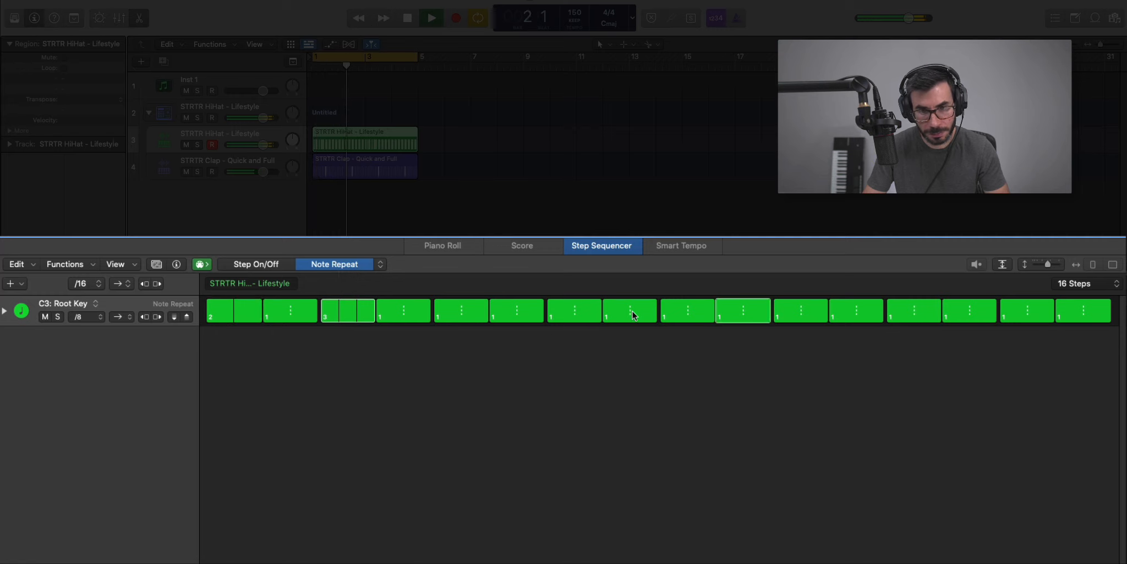
Set the note repeat of the eighth hi-hat step to 2 after trying 6, and audition the pattern
left_click_drag(633, 311, 633, 309)
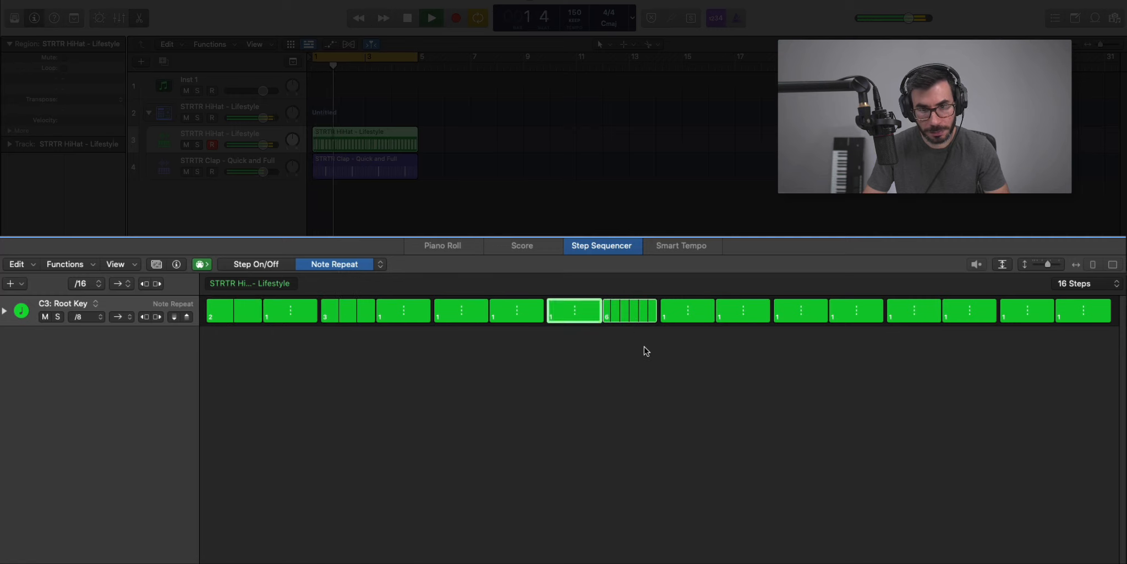
key("space")
left_click_drag(618, 306, 690, 327)
key("space")
key("space")
key("space")
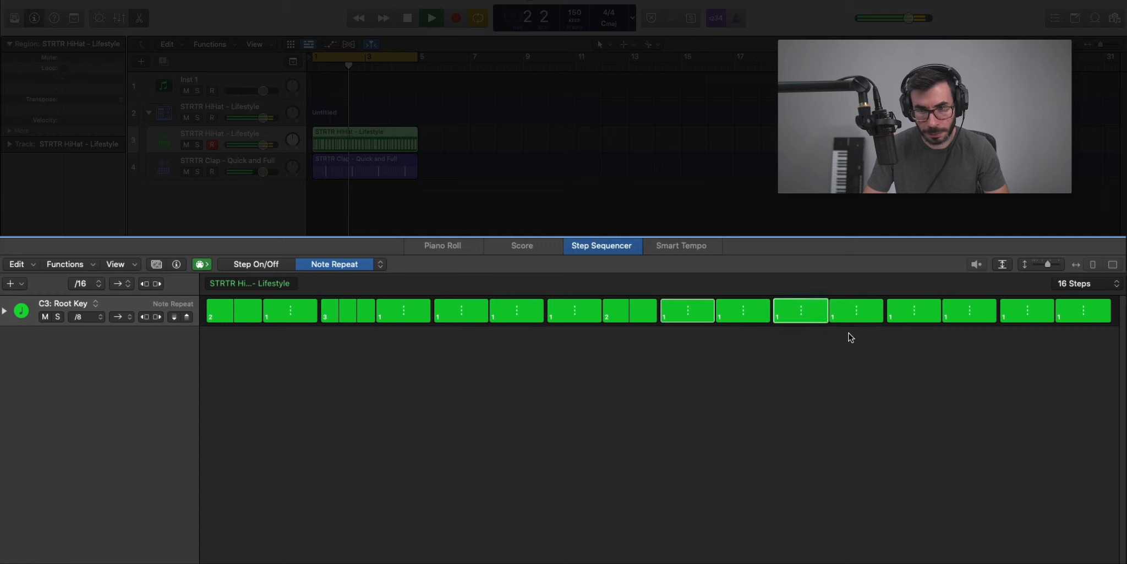
Set the note repeat of the fifteenth hi-hat step to 8 and play the pattern
key("space")
left_click_drag(1000, 321, 999, 306)
key("space")
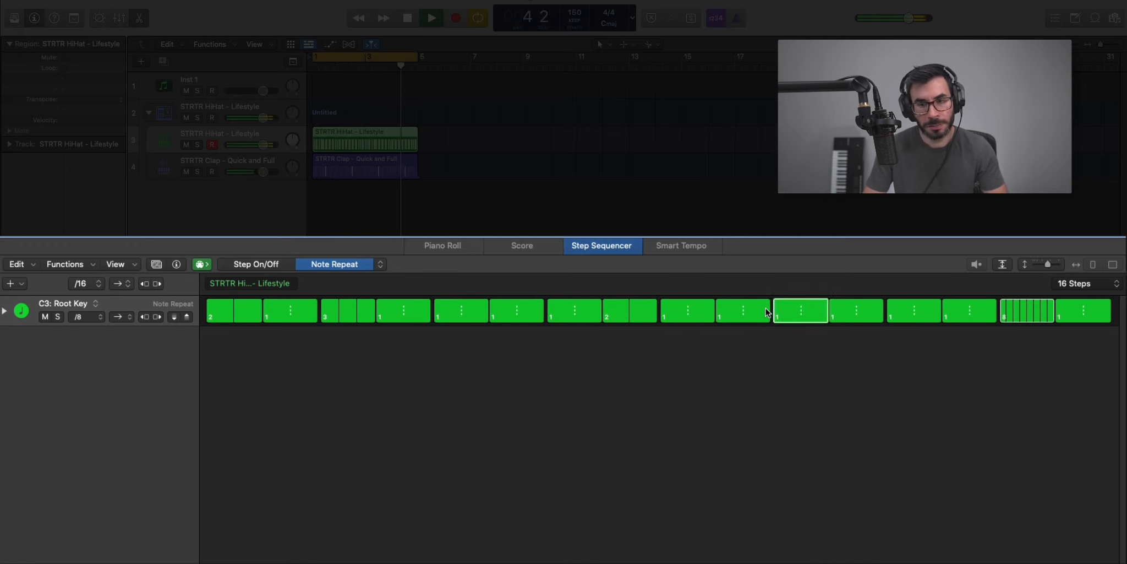
key("space")
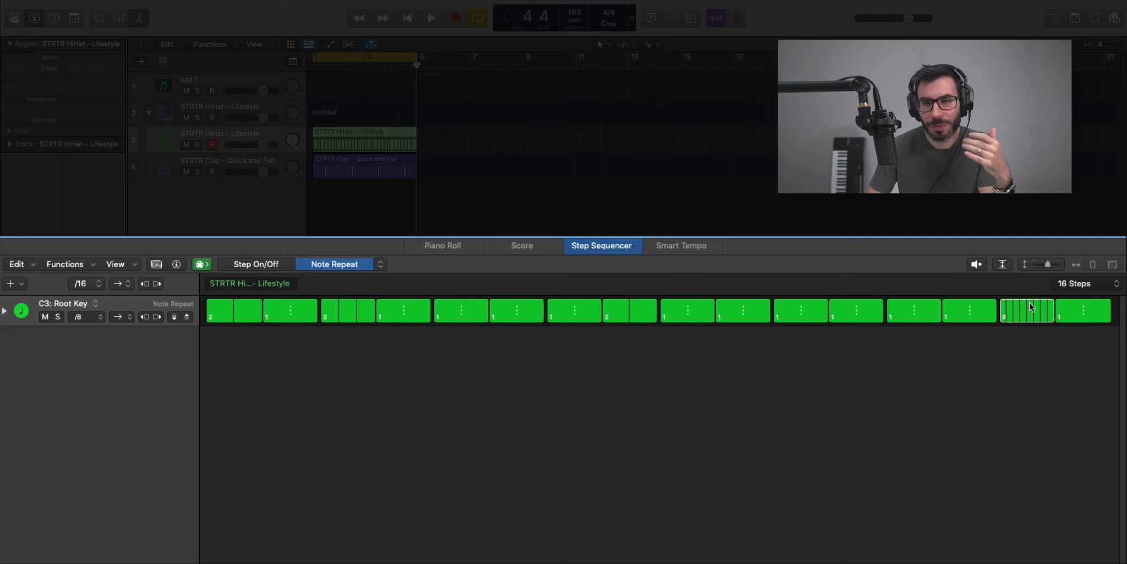
Extend the hi-hat pattern length to 32 steps
left_click(1079, 283)
left_click(983, 290)
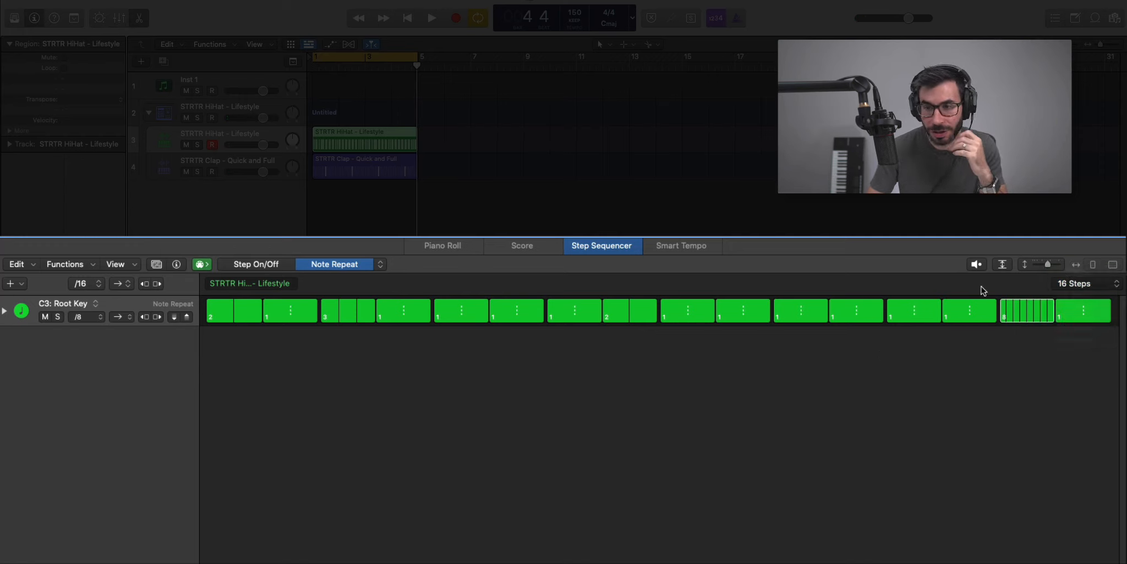
left_click(1071, 283)
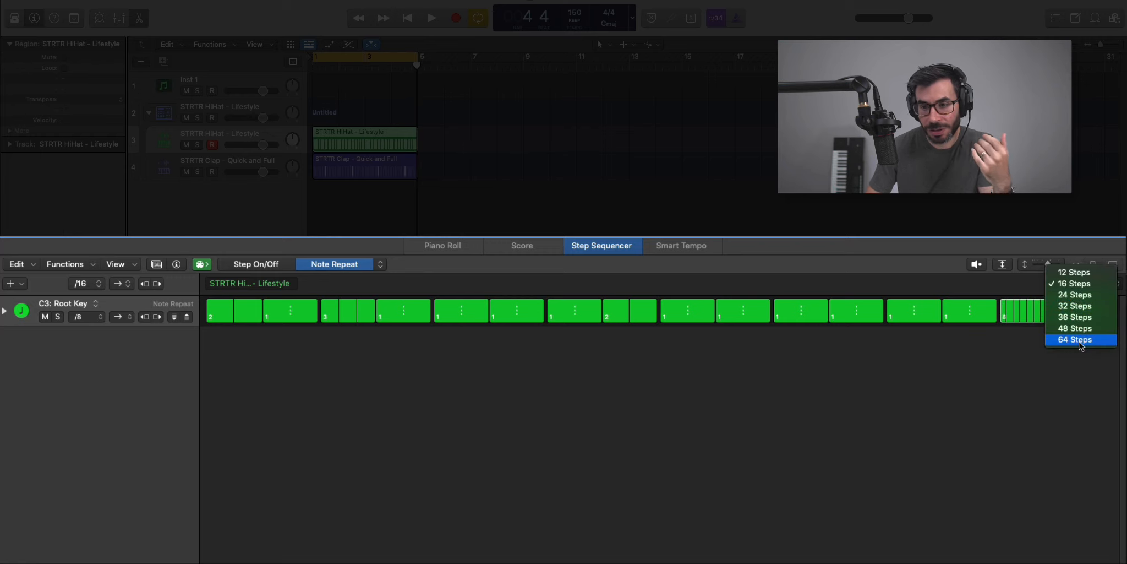
left_click(1078, 305)
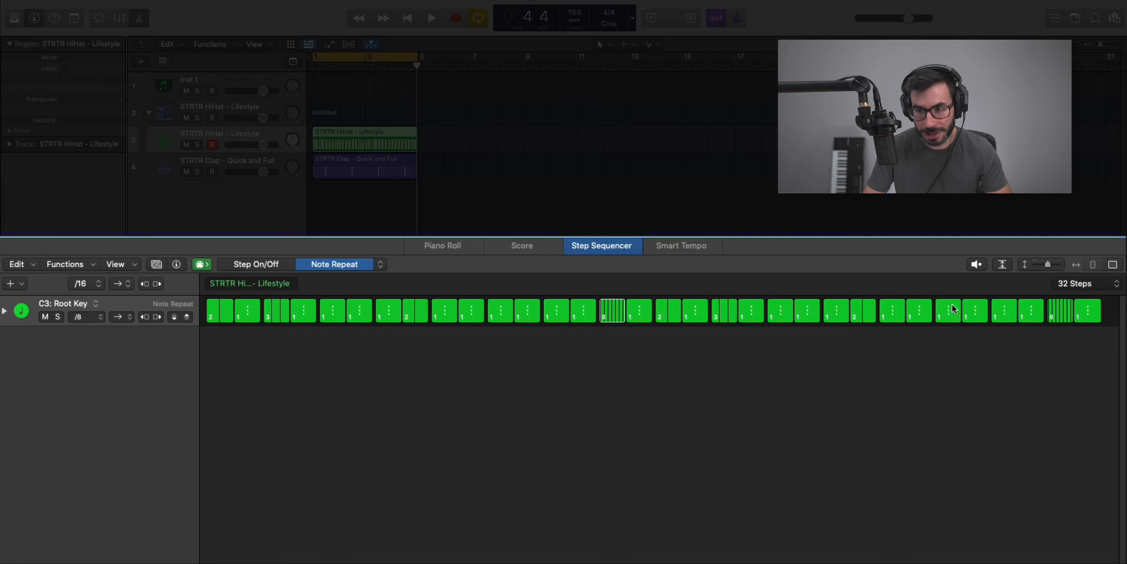
Set the note repeats of steps 17, 19 and 29 to 1, 4 and 2, and play the pattern
left_click_drag(670, 316, 716, 312)
key("space")
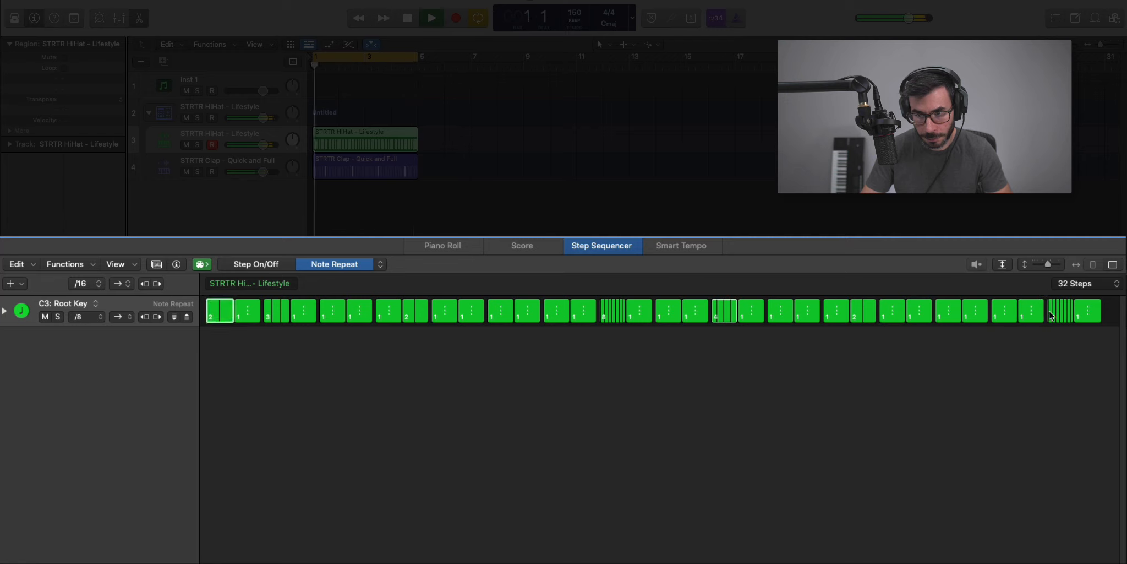
key("space")
mouse_move(948, 316)
left_mouse_down()
mouse_move(948, 306)
mouse_move(993, 317)
left_mouse_up()
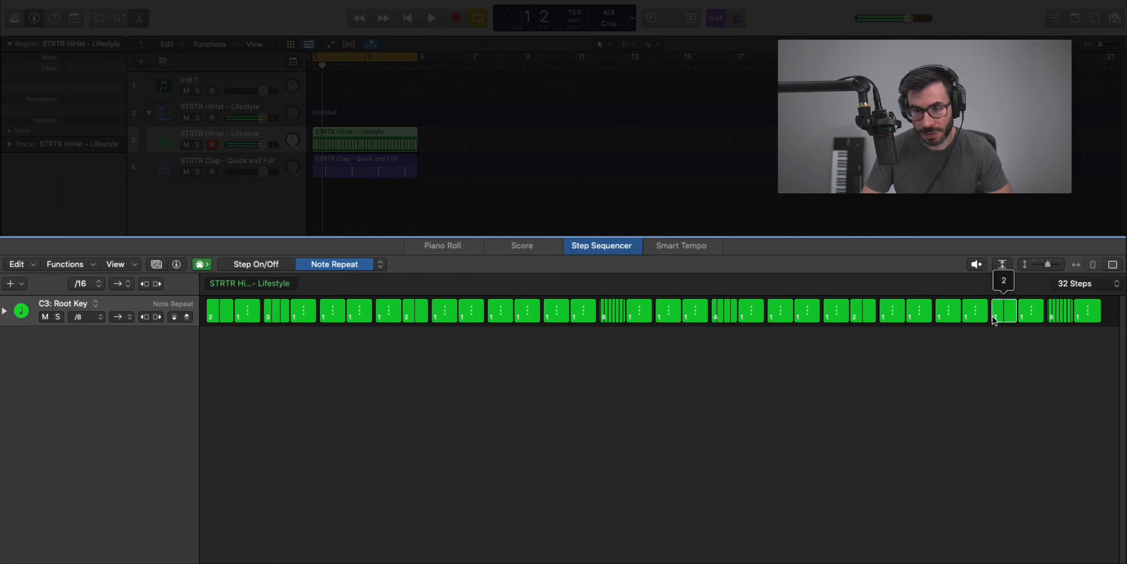
key("space")
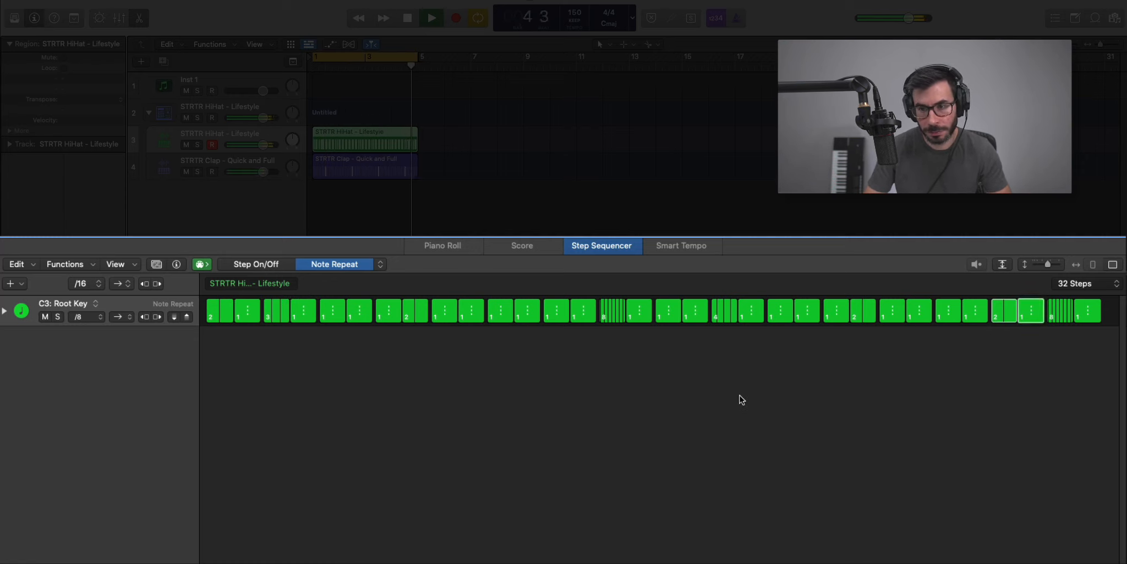
key("space")
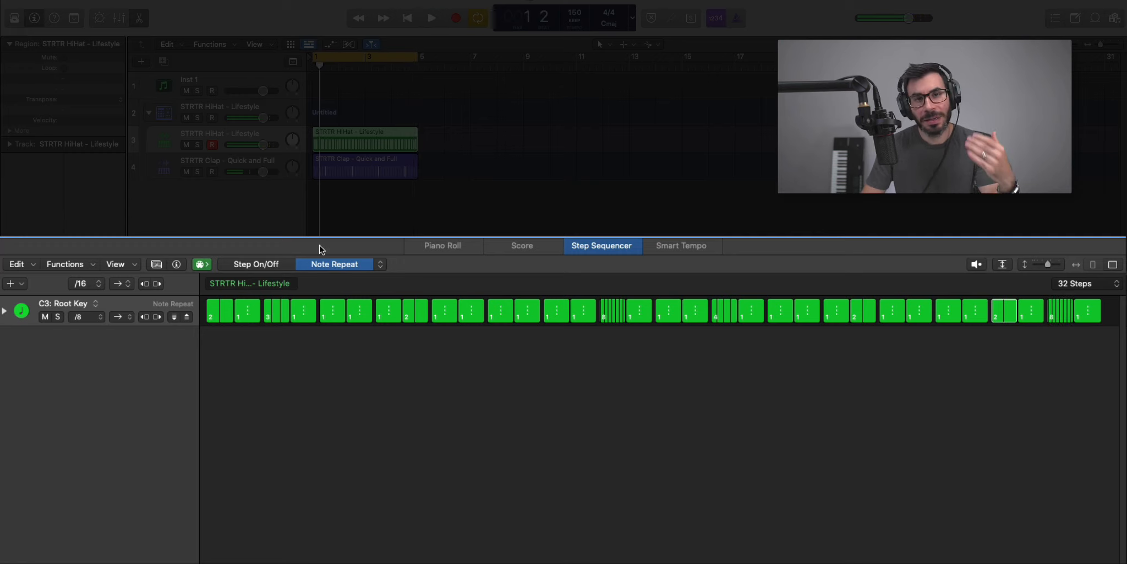
Change the step edit mode to Note and lower steps 2 and 10 to F2 while auditioning the pattern
left_click(379, 265)
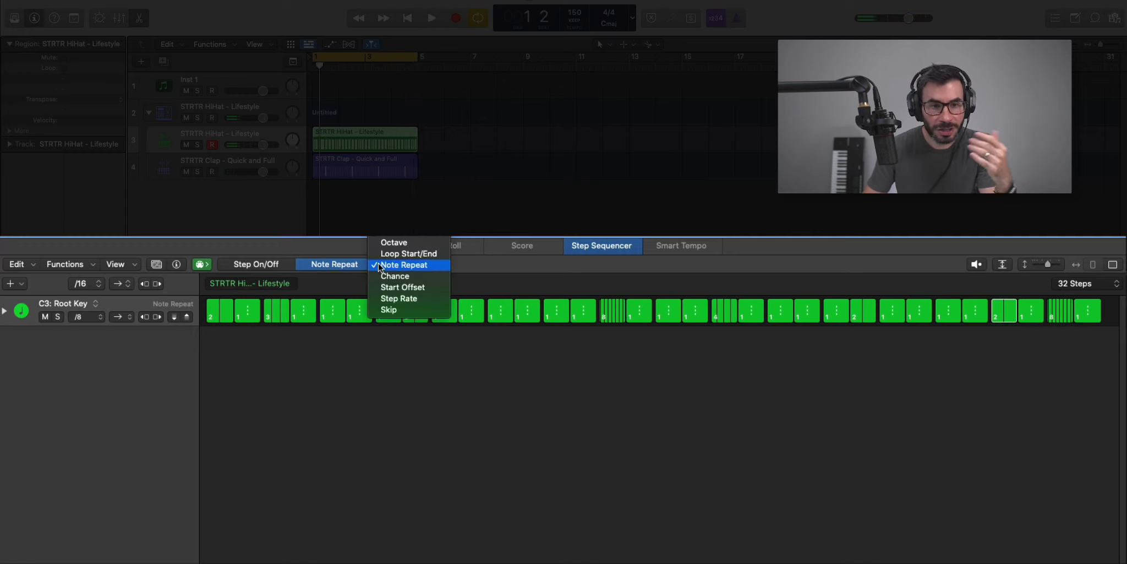
left_click(391, 244)
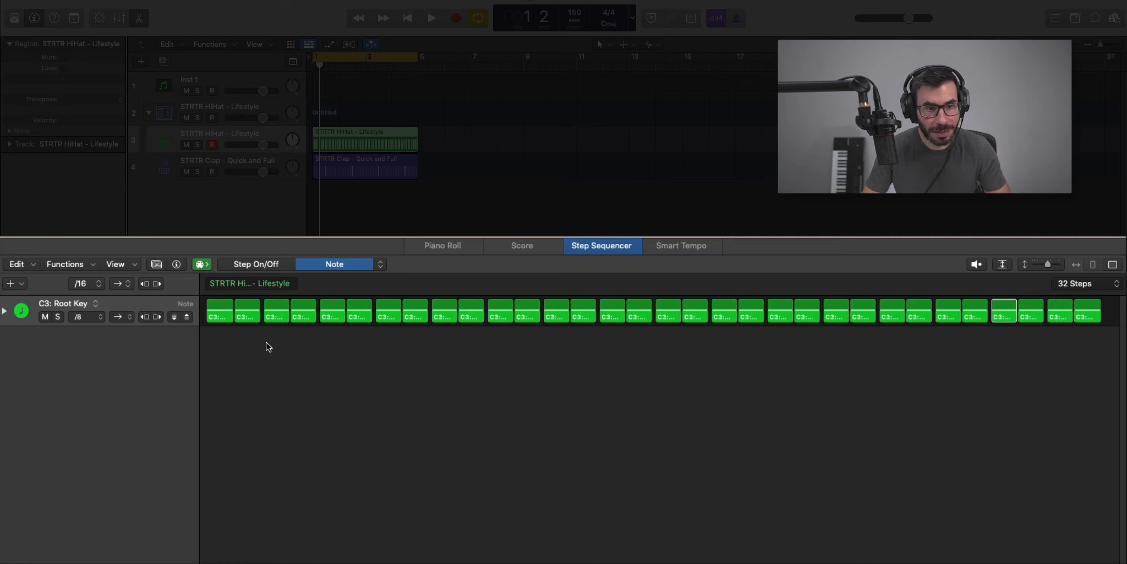
key("space")
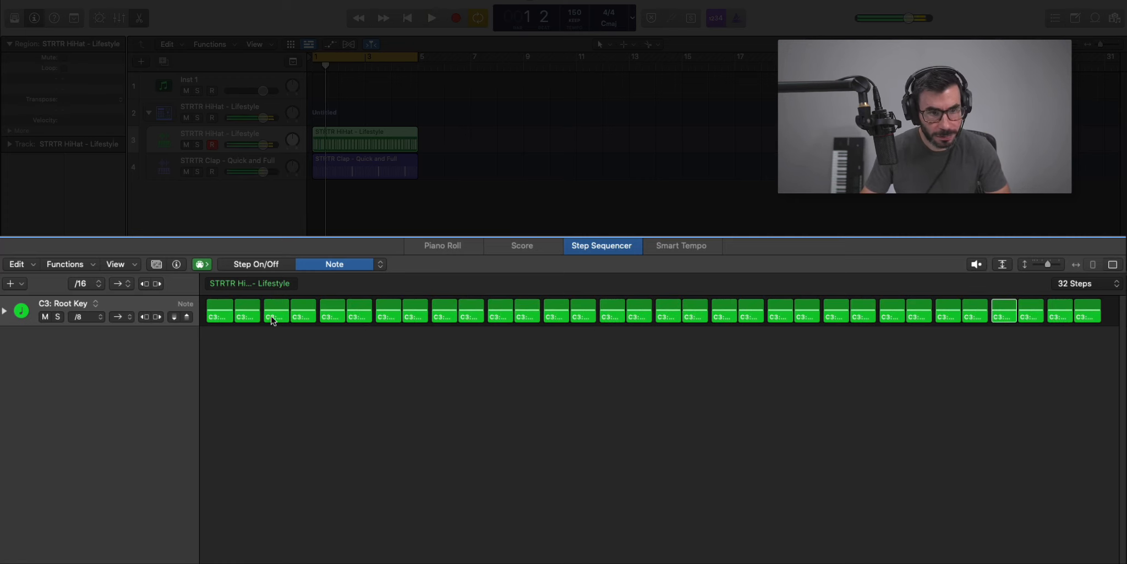
left_click_drag(250, 315, 250, 318)
key("space")
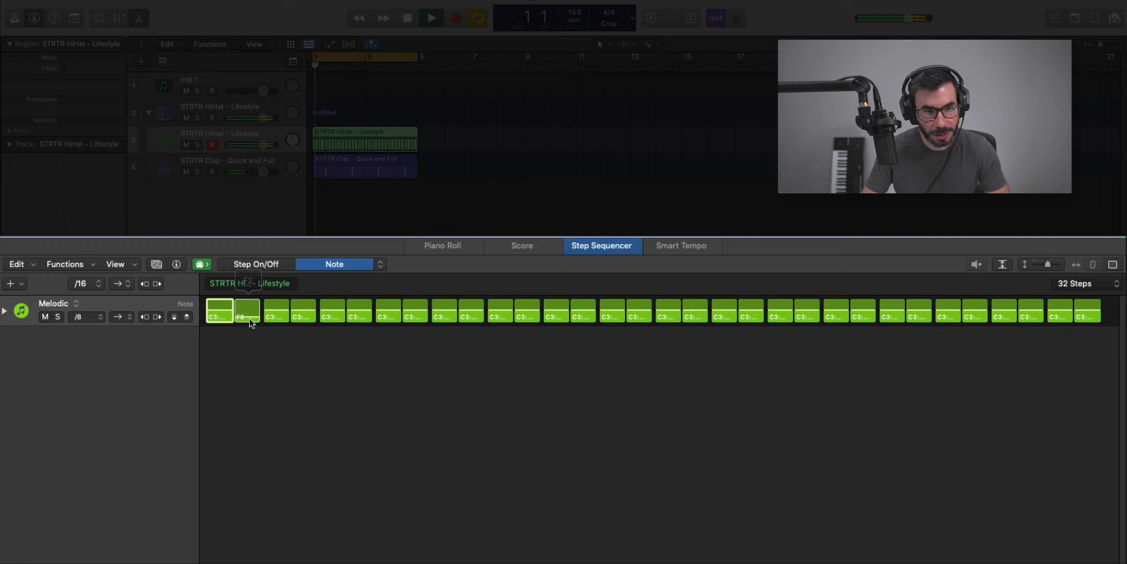
left_click_drag(466, 321, 466, 318)
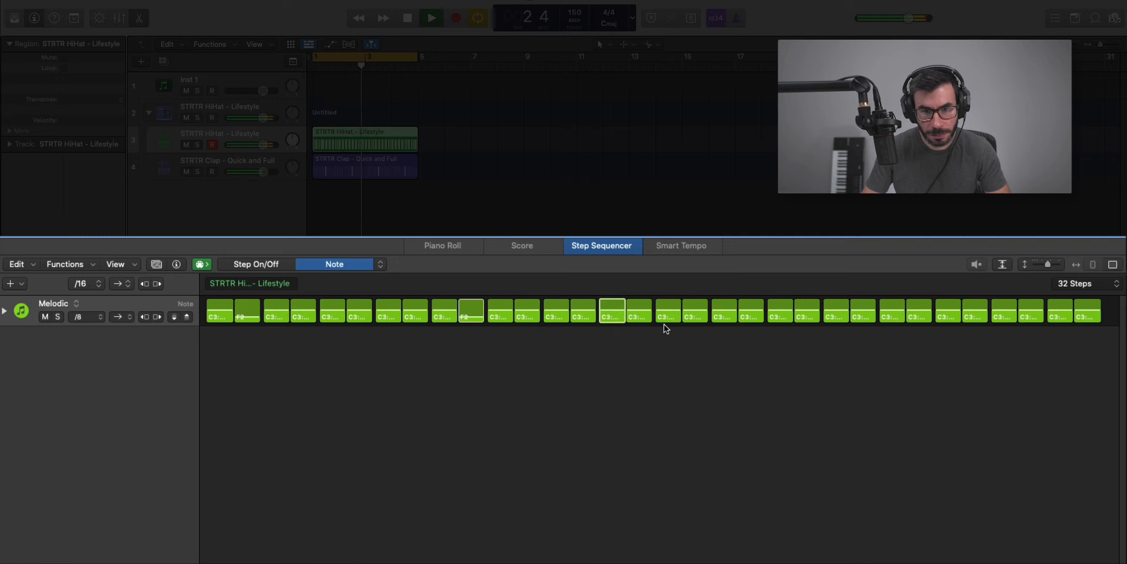
key("space")
Lower the notes of hi-hat steps 18, 24 and 28 to F2, auditioning the pattern between changes
left_click_drag(684, 311, 688, 318)
key("space")
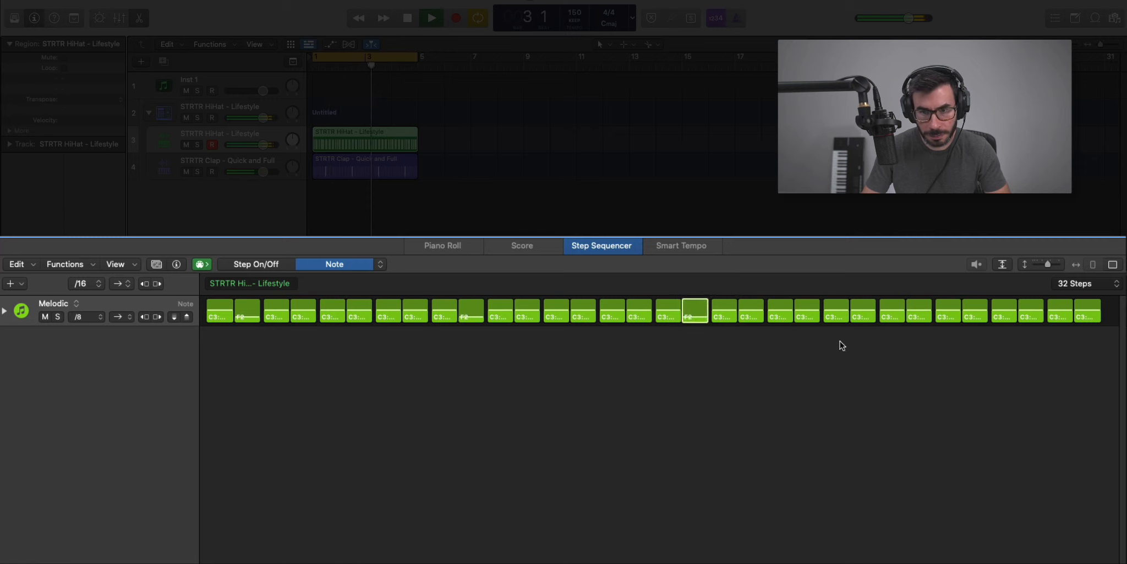
key("space")
left_click_drag(859, 312, 860, 318)
key("space")
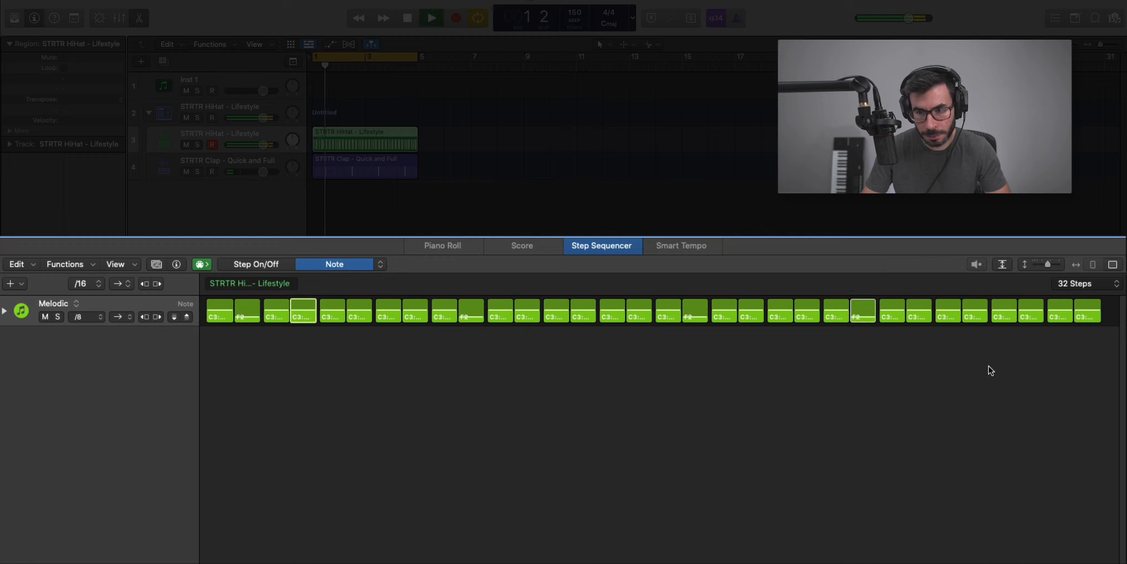
left_click_drag(978, 311, 980, 318)
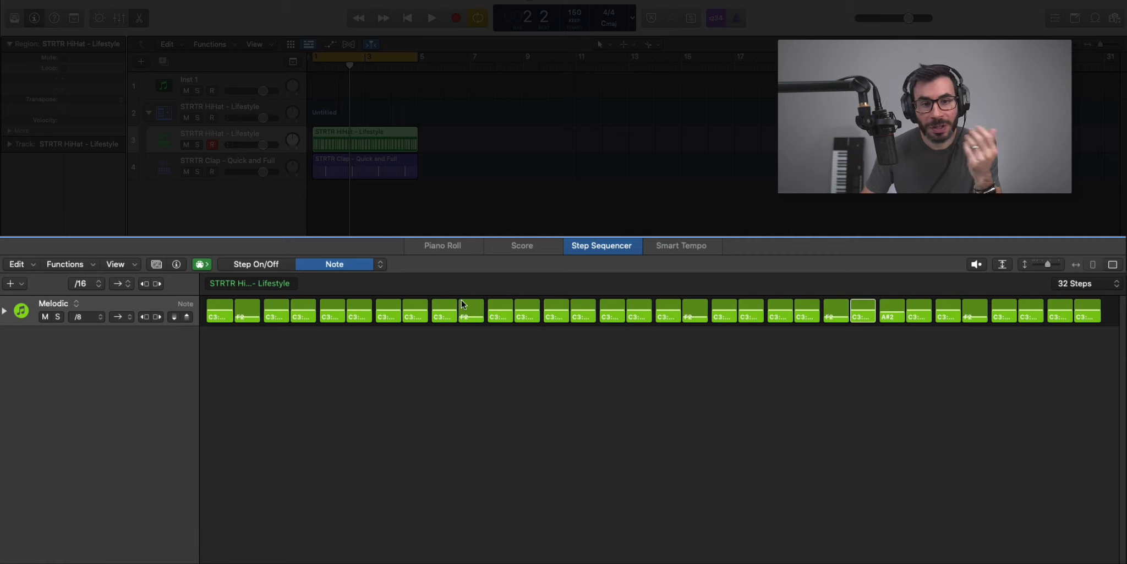
Switch the edit mode to Velocity / Value, draw varied velocities of about 47 to 77 across all 32 steps, and audition them
left_click(381, 265)
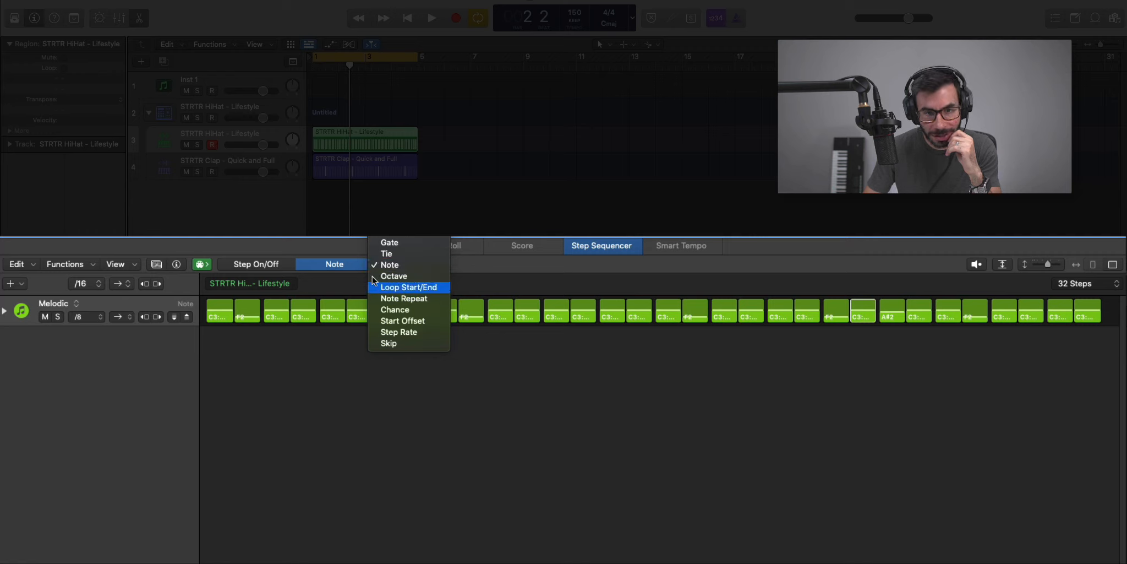
left_click(407, 241)
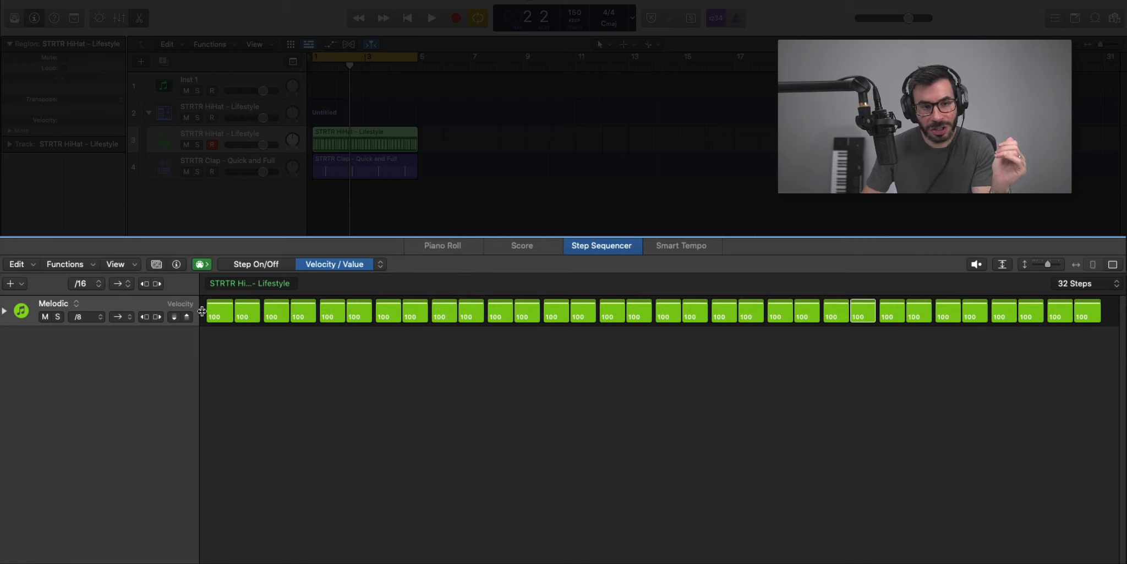
left_click_drag(211, 309, 571, 311)
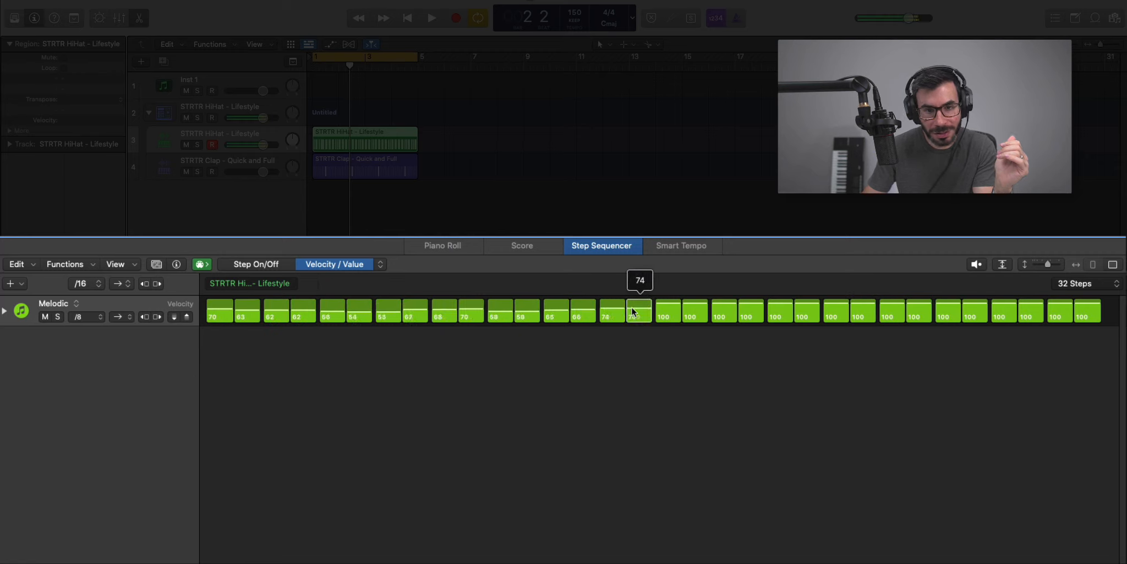
left_click_drag(700, 309, 1088, 315)
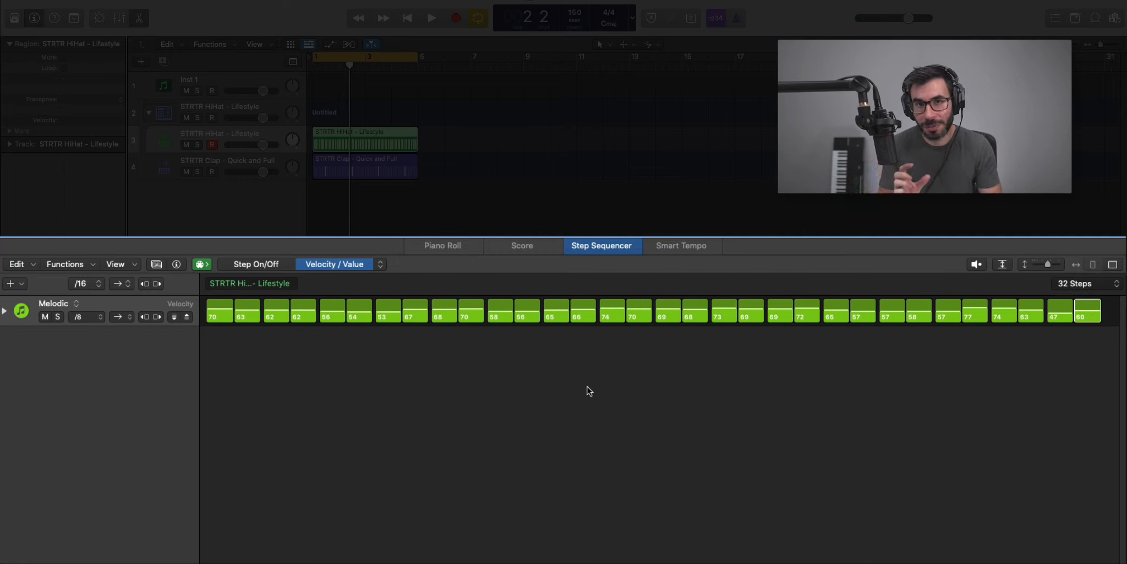
key("space")
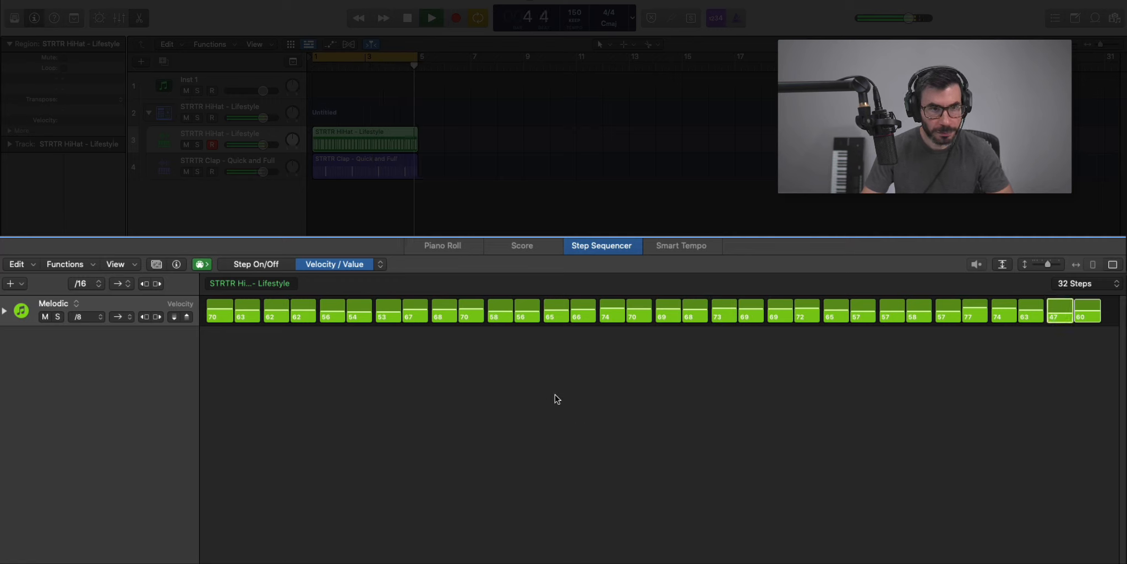
key("space")
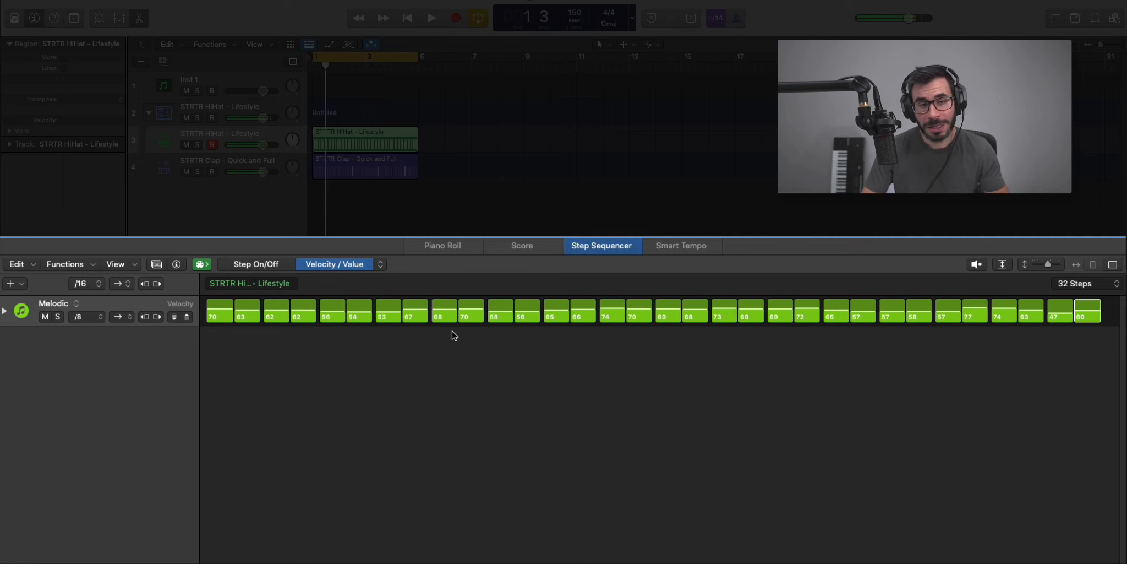
Review the available step edit modes and play back the finished hi-hat pattern with the clap
left_click(385, 266)
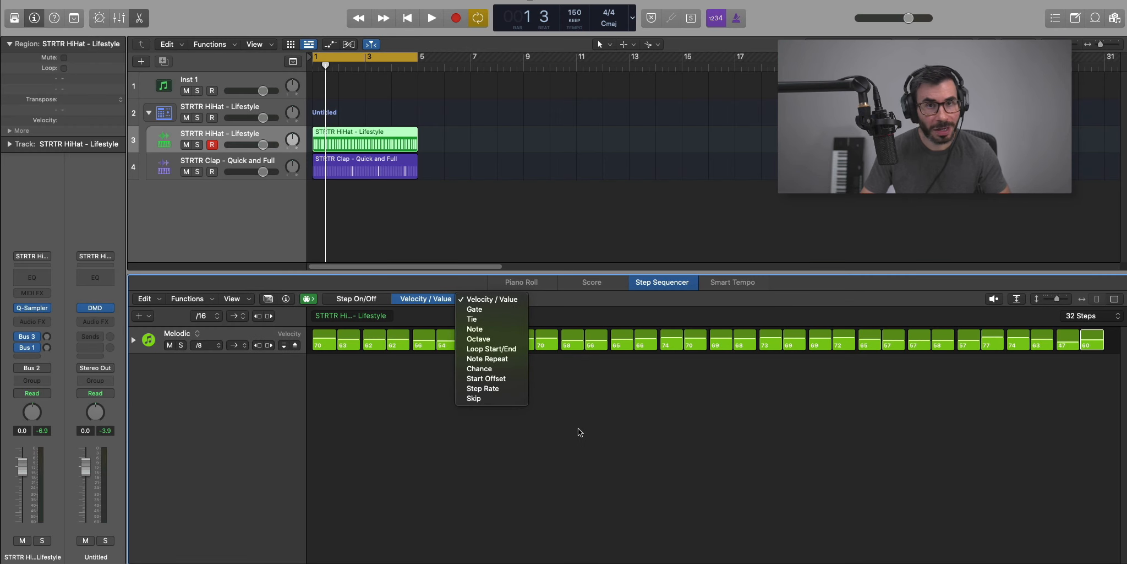
left_click(562, 423)
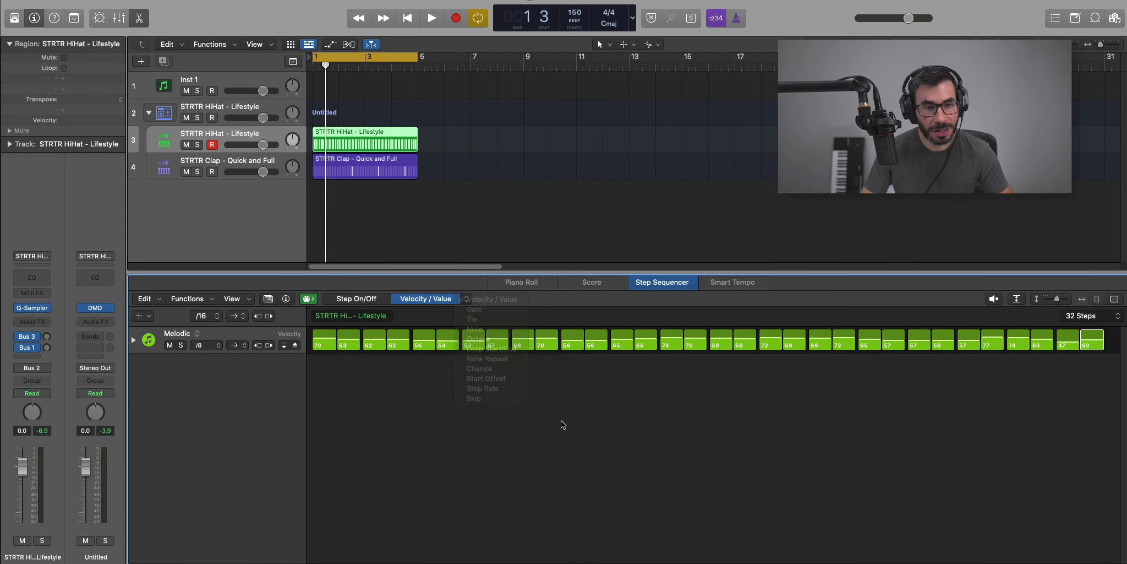
key("space")
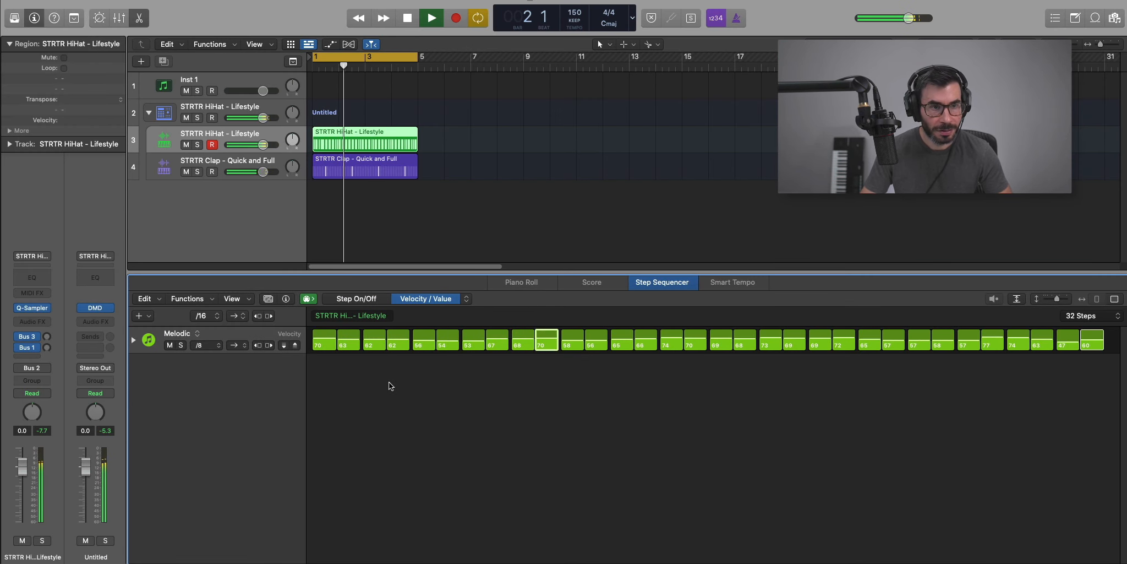
key("space")
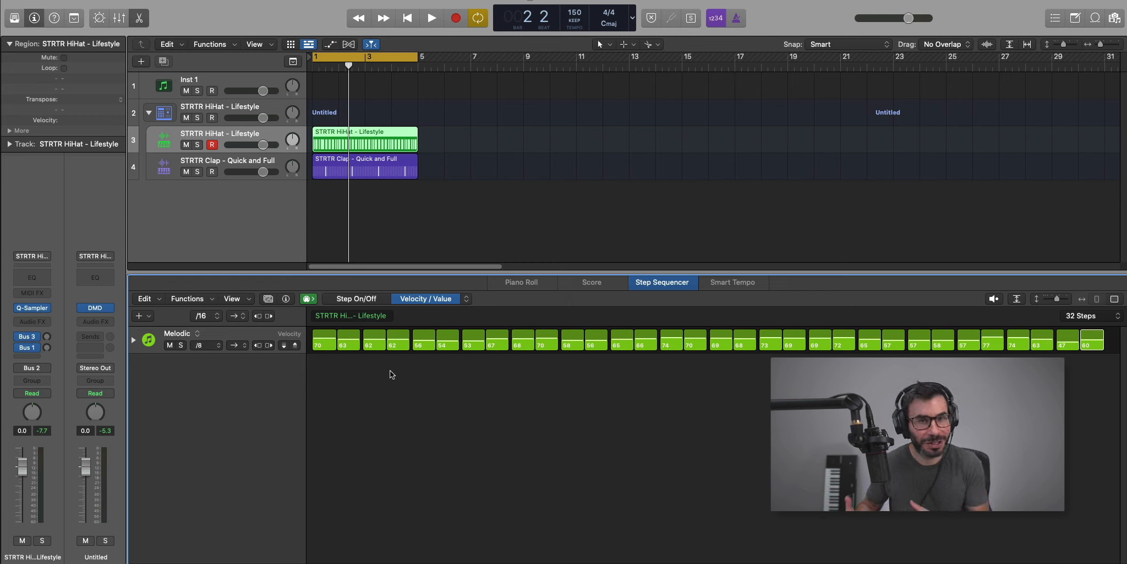
key("space")
key("space")
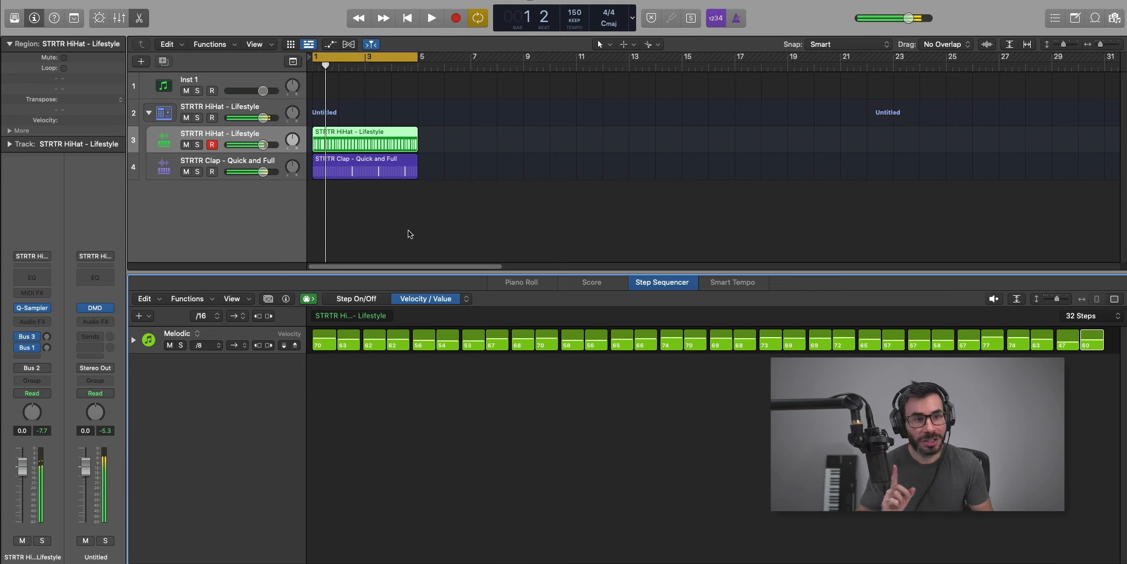
Convert the STRTR HiHat - Lifestyle pattern region to a MIDI region and view its notes in the Piano Roll
left_click(512, 175)
left_click(379, 142)
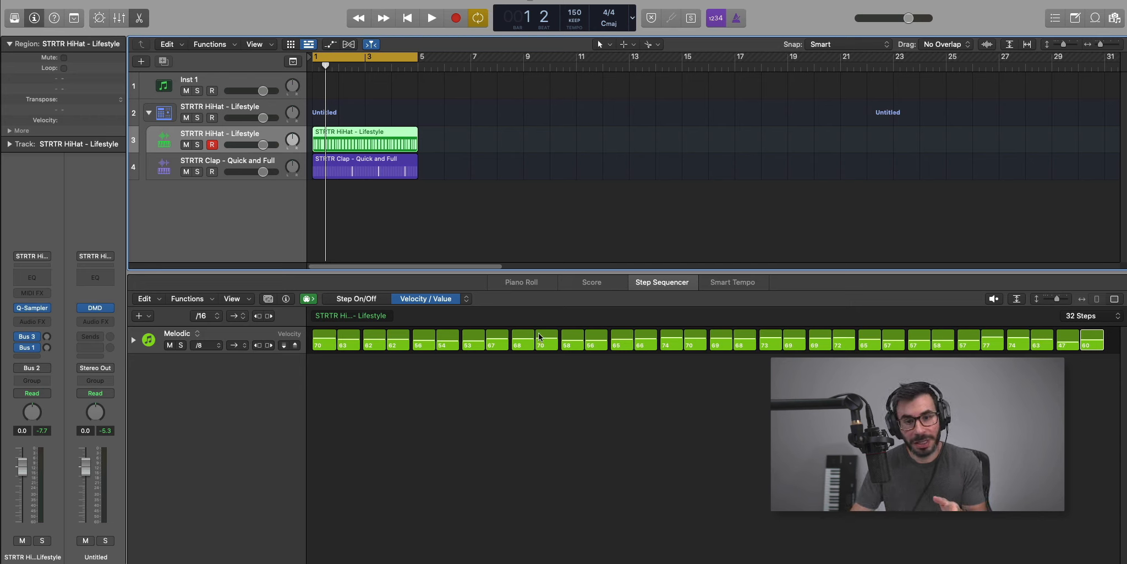
left_click(432, 140)
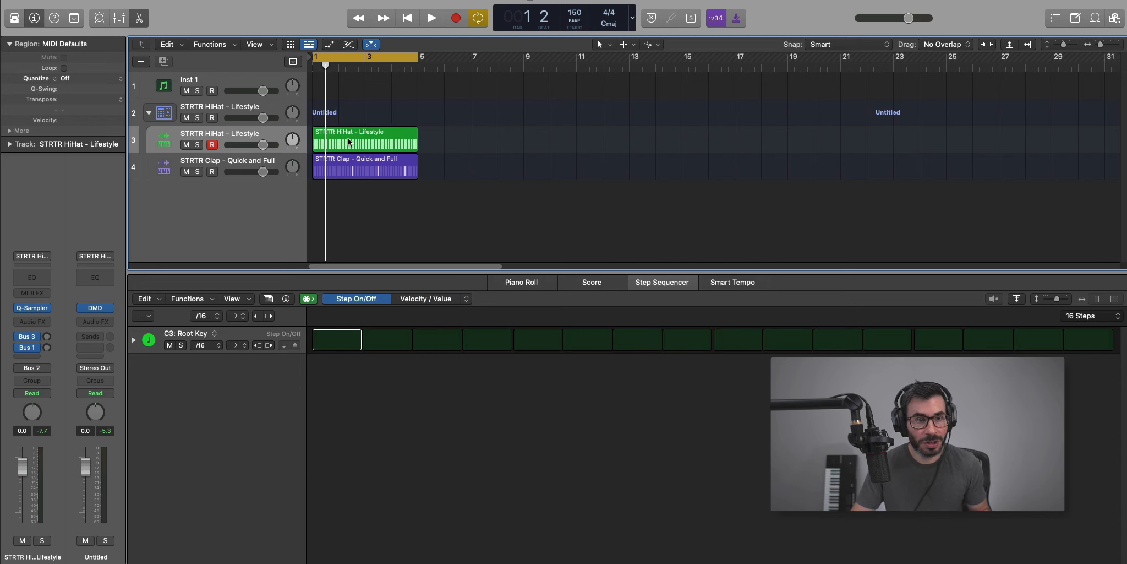
left_click(406, 143)
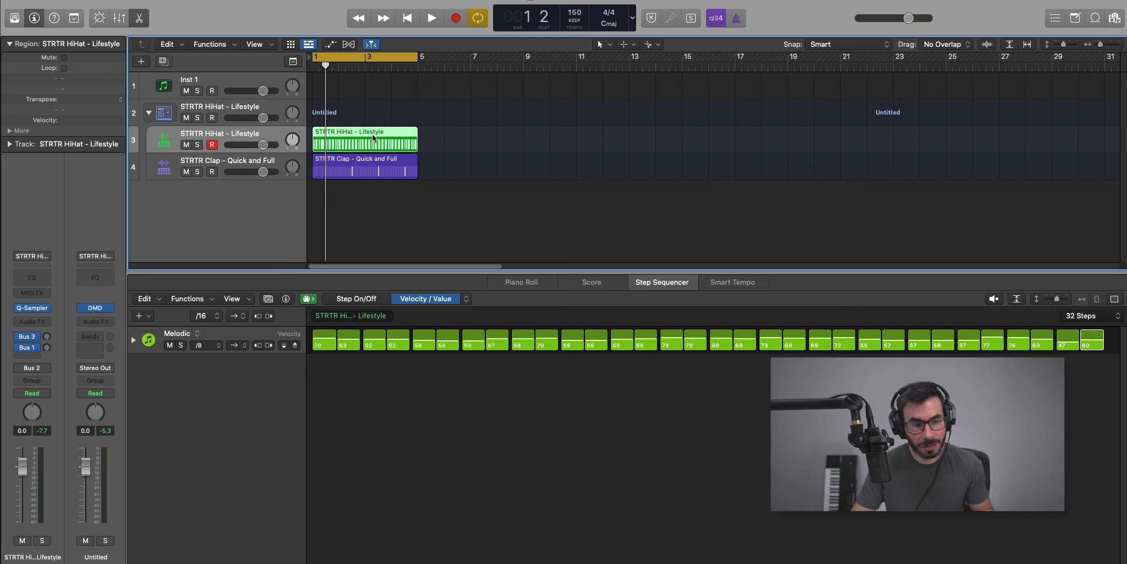
right_click(373, 137)
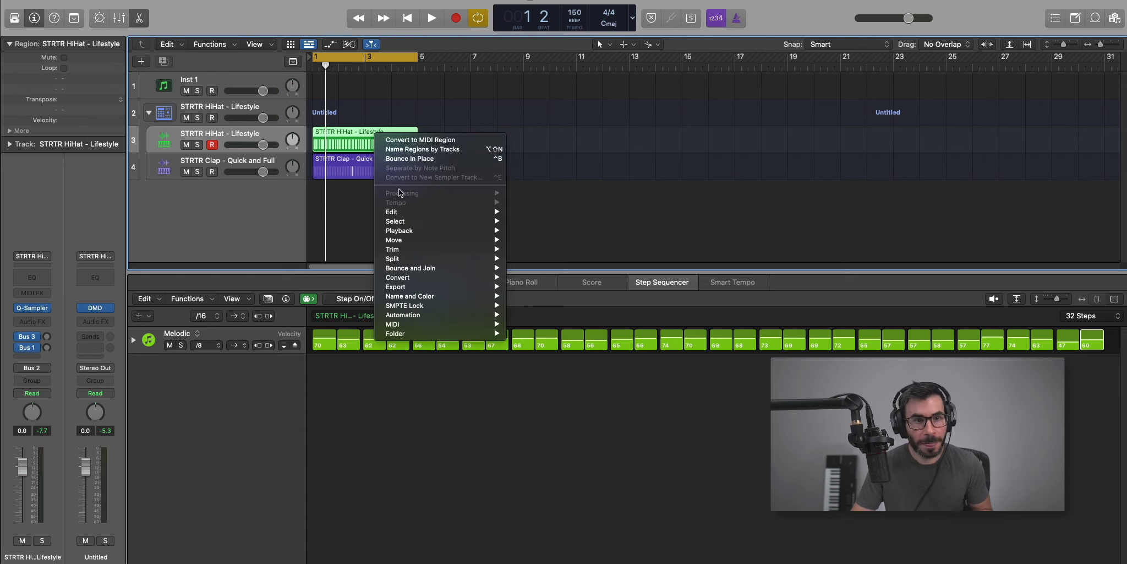
left_click(423, 141)
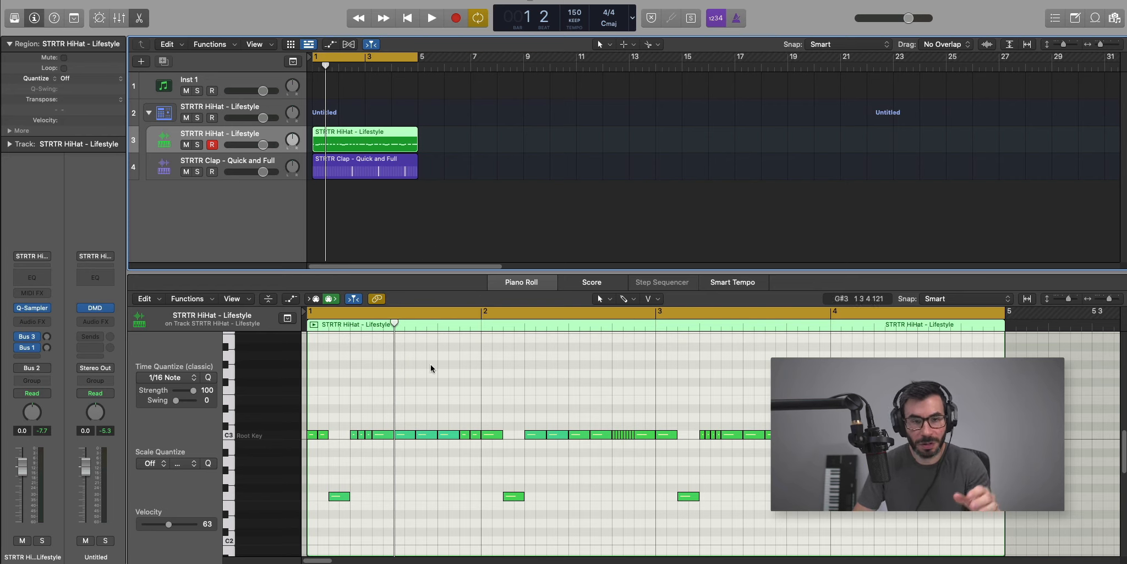
scroll(463, 365, "down", 2)
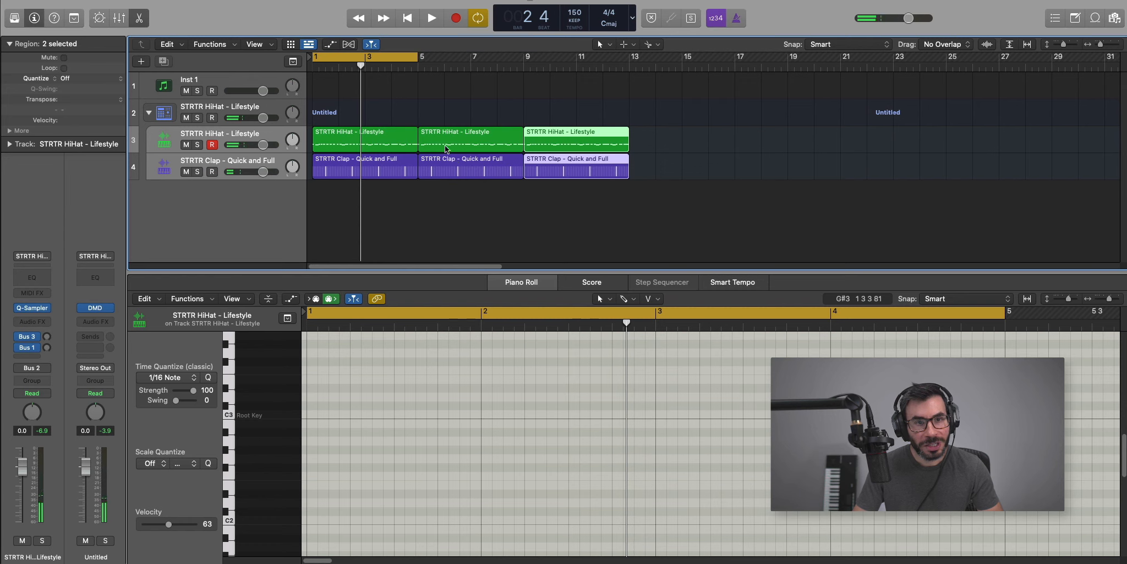
Split the second hi-hat region at bar 6 and delete the one-bar section before the split
right_click(444, 136)
left_click(444, 136)
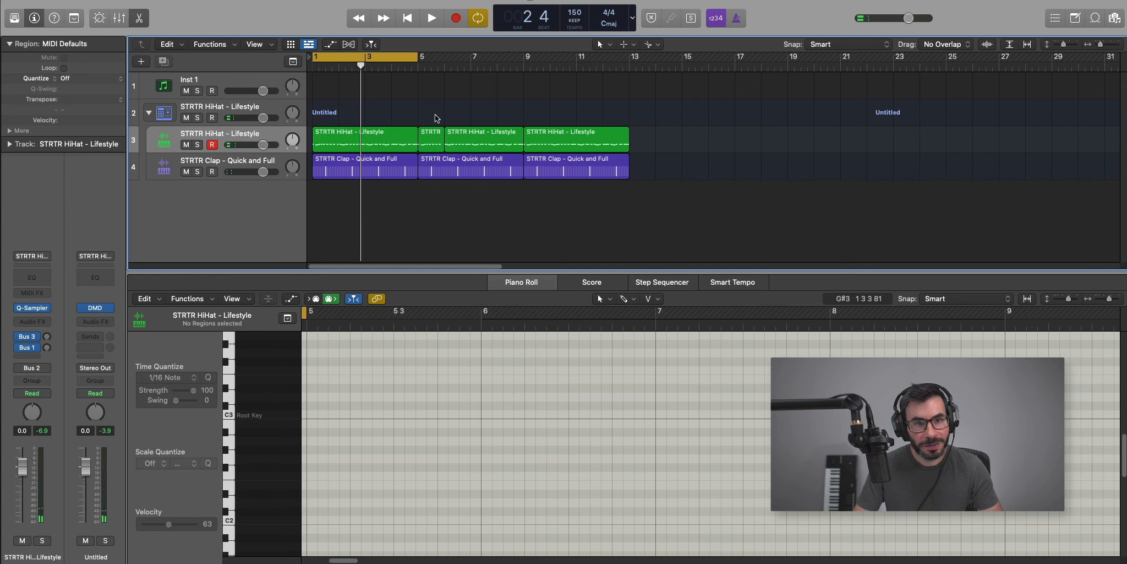
left_click(432, 150)
key("Delete")
Turn off the cycle range, play through the gap in the hi-hats, and select the third hi-hat region
left_click(383, 58)
key("space")
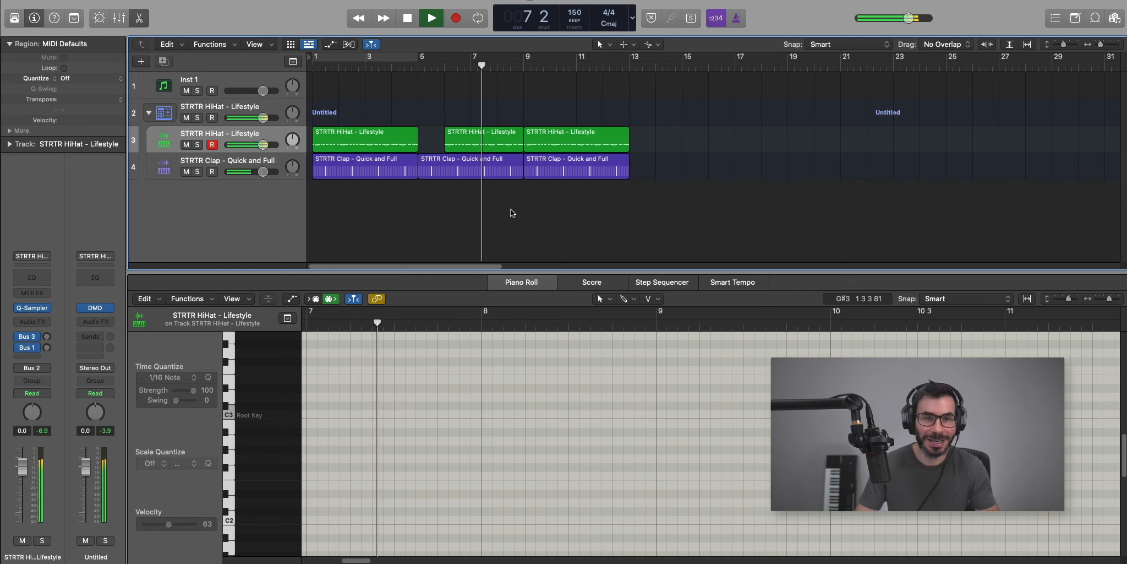
left_click(574, 137)
key("space")
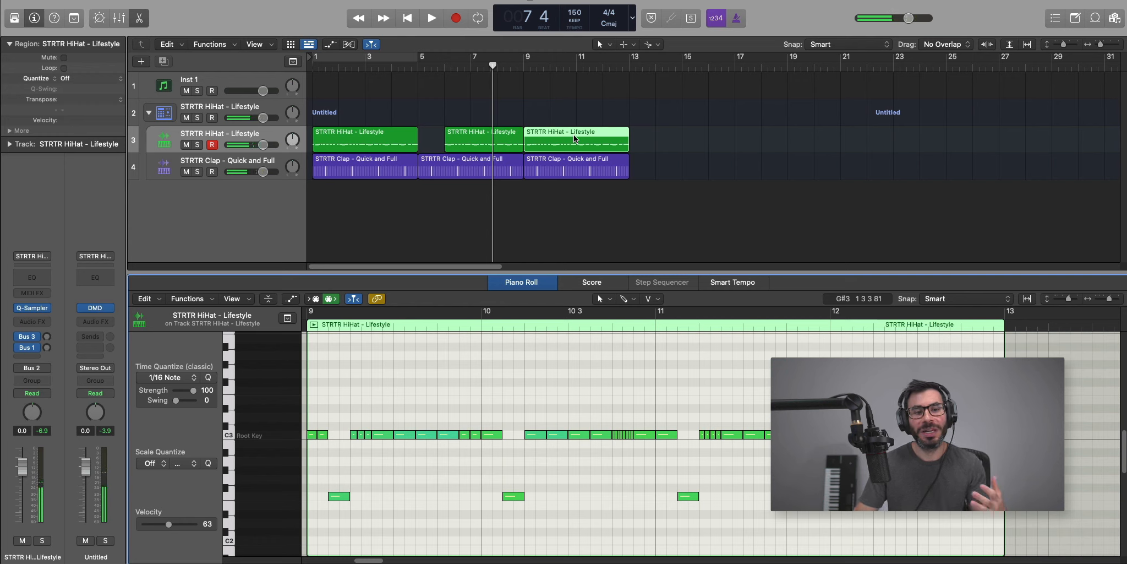